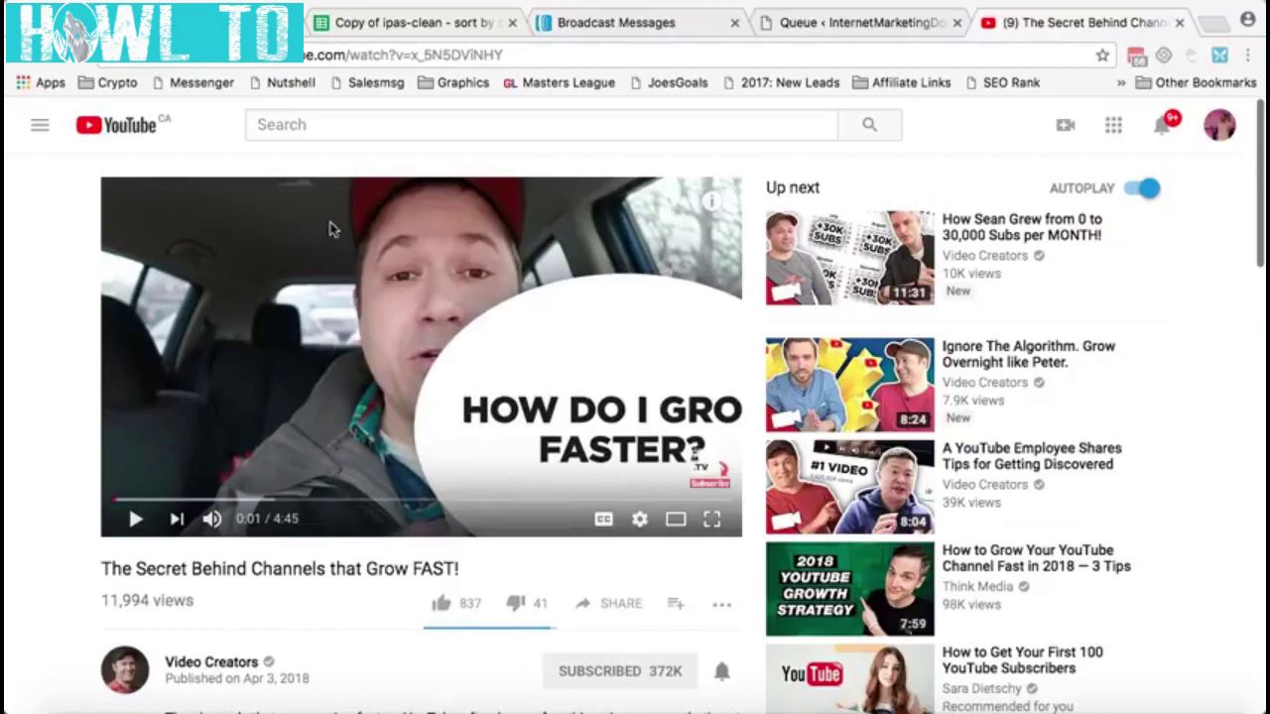
# - Go from the video to the Video Creators channel home page (372,746 subscribers)
pyautogui.scroll(-2, 214, 565)
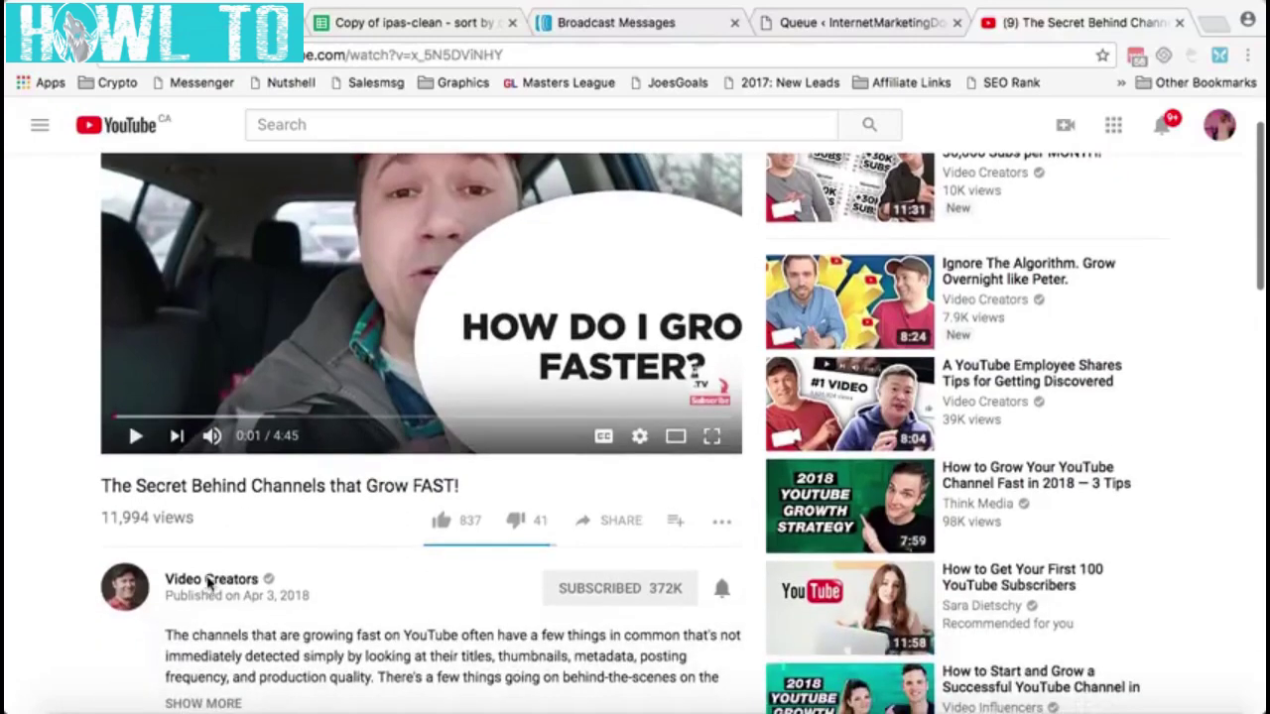
pyautogui.click(201, 582)
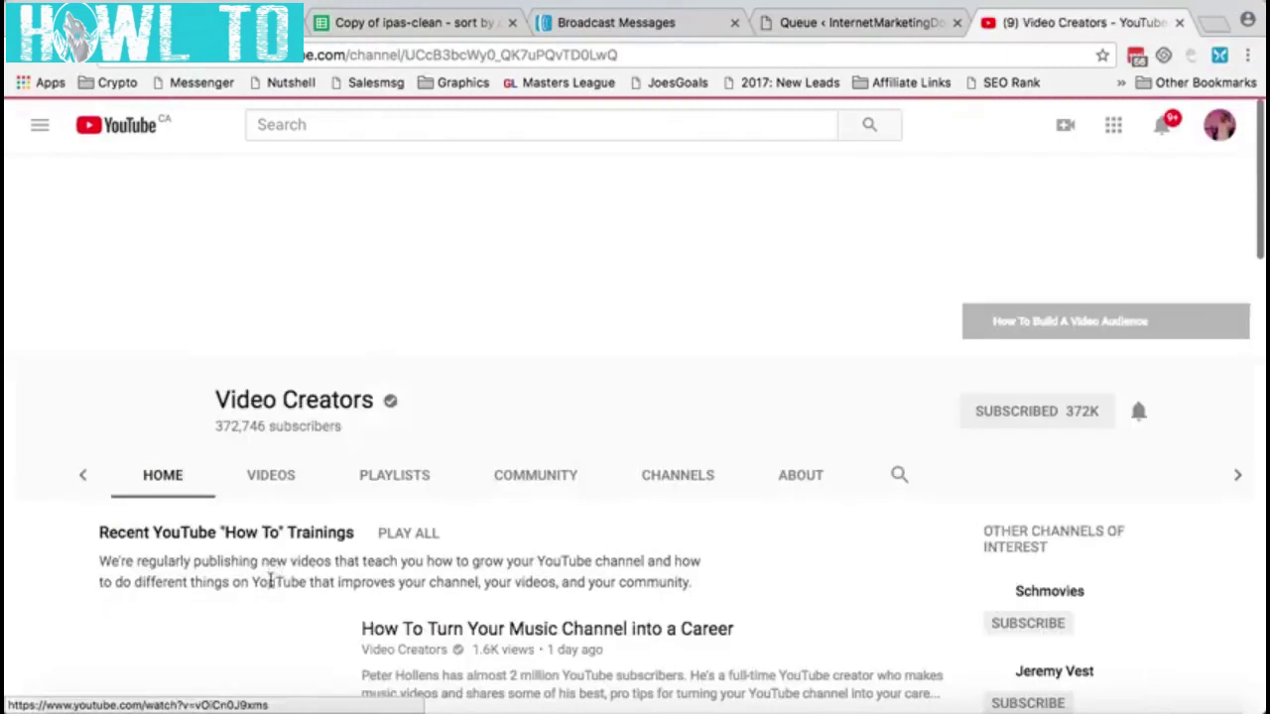
pyautogui.moveTo(394, 410)
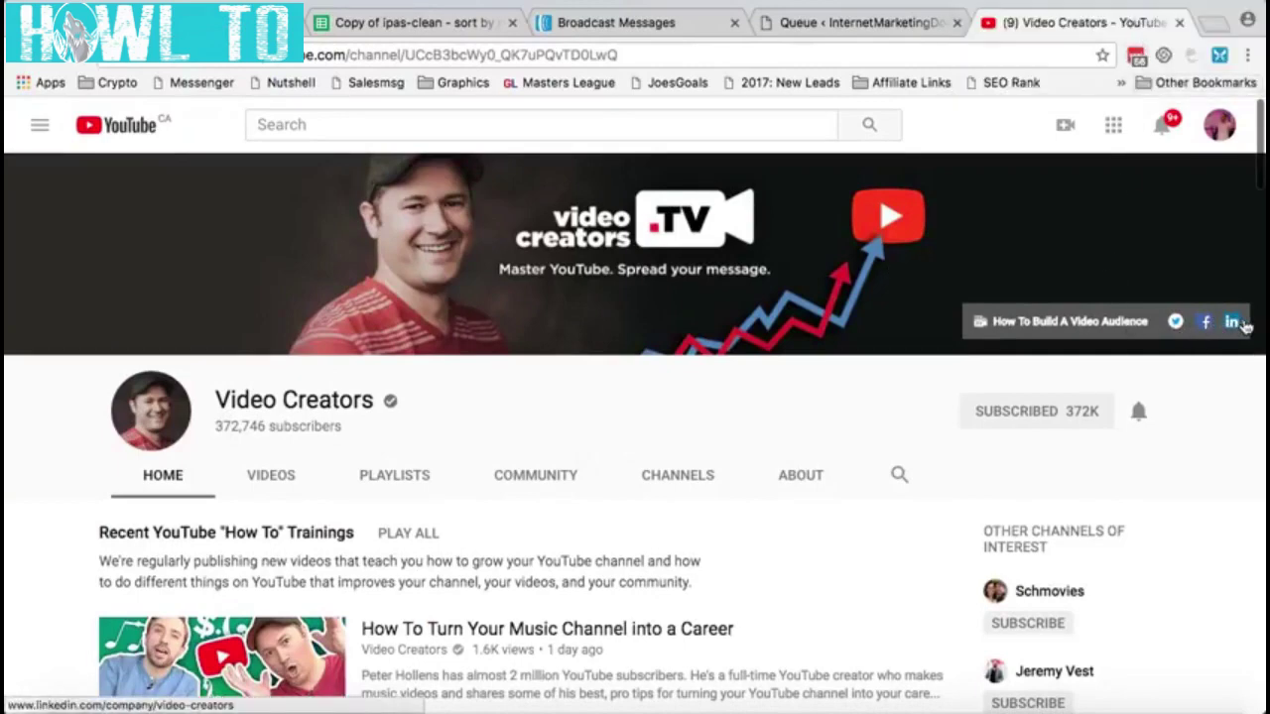
# - Open the Video Creators About tab and scroll down to the Details section
pyautogui.click(801, 475)
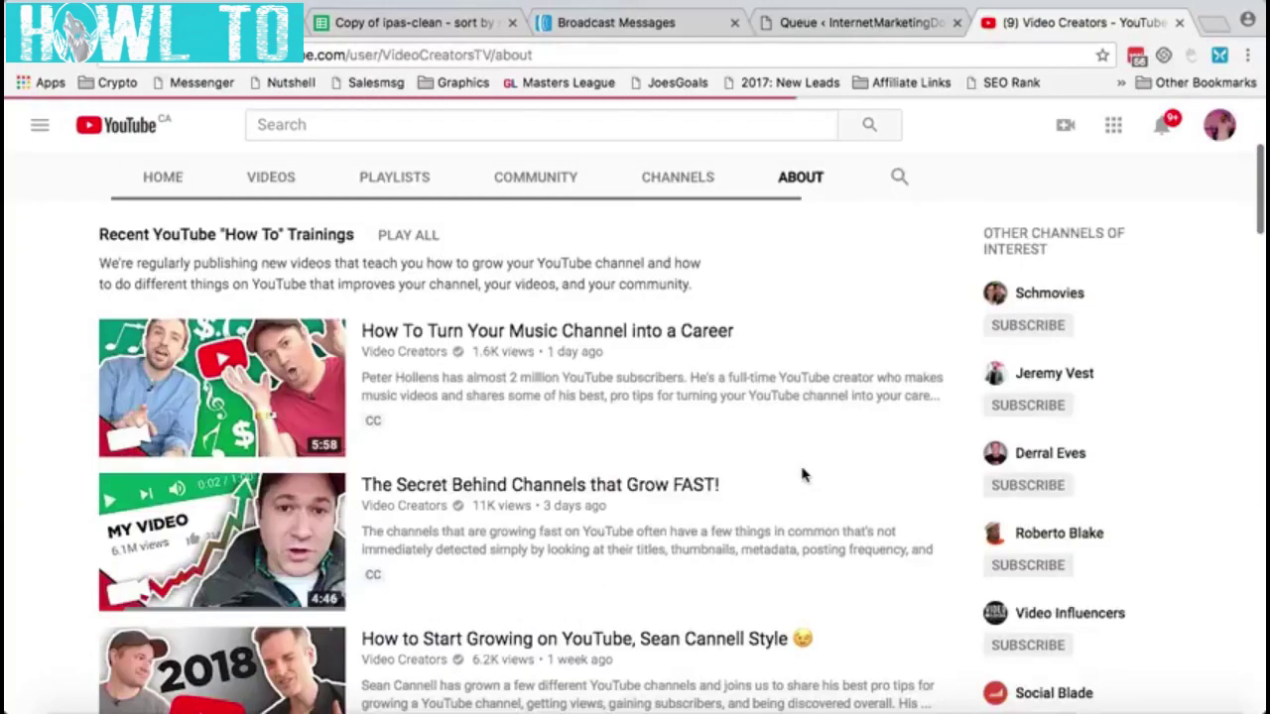
pyautogui.scroll(-1, 533, 447)
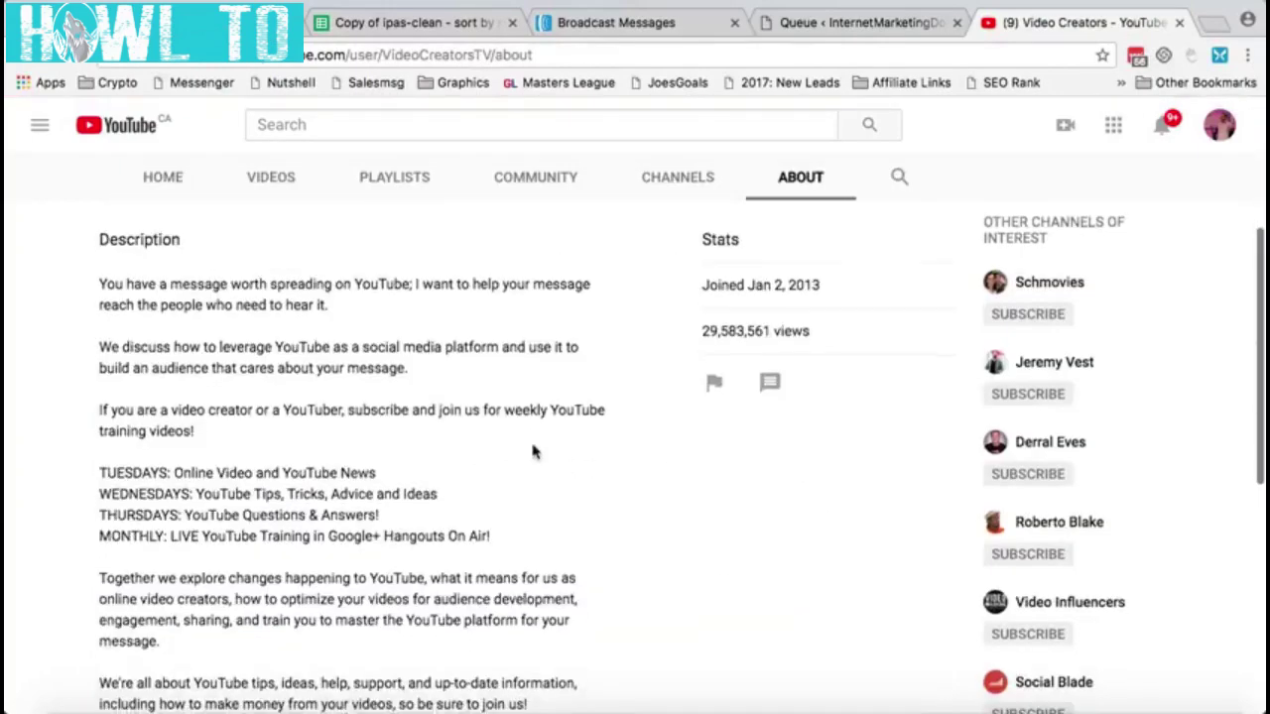
pyautogui.scroll(-5, 417, 368)
pyautogui.scroll(-1, 416, 370)
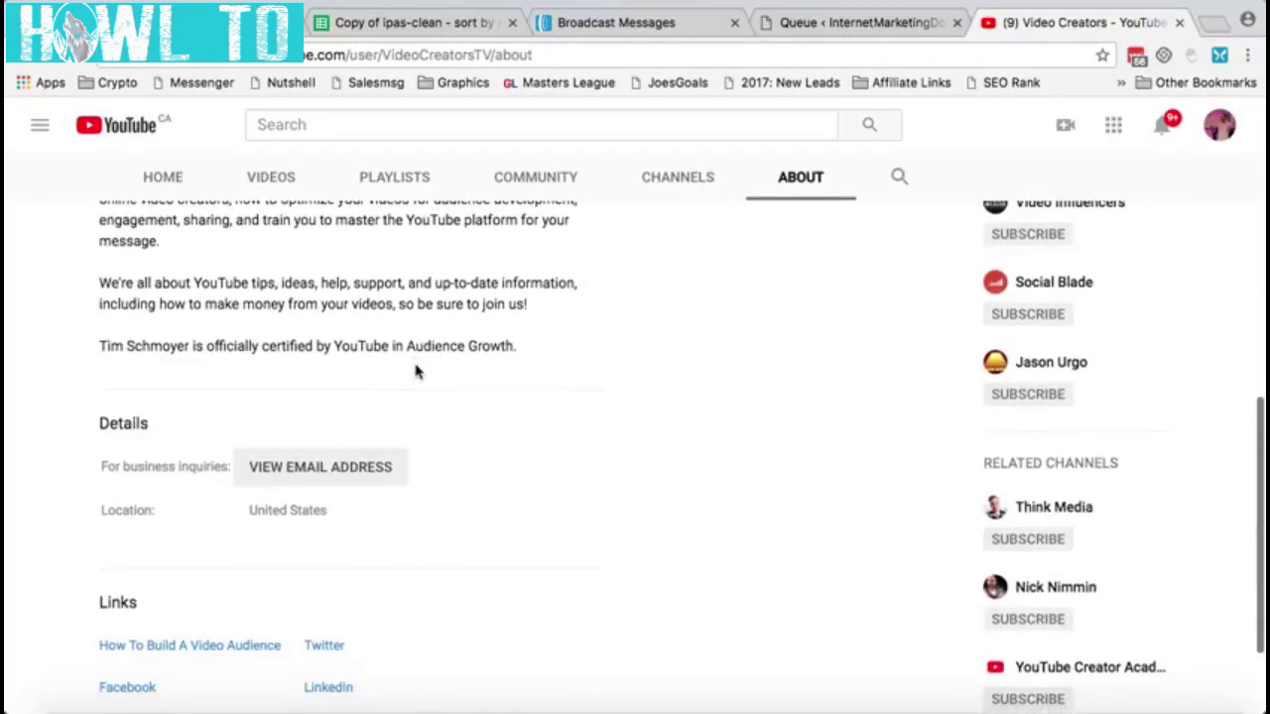
# - Reveal the channel's business email by passing the 'I'm not a robot' check
pyautogui.click(339, 471)
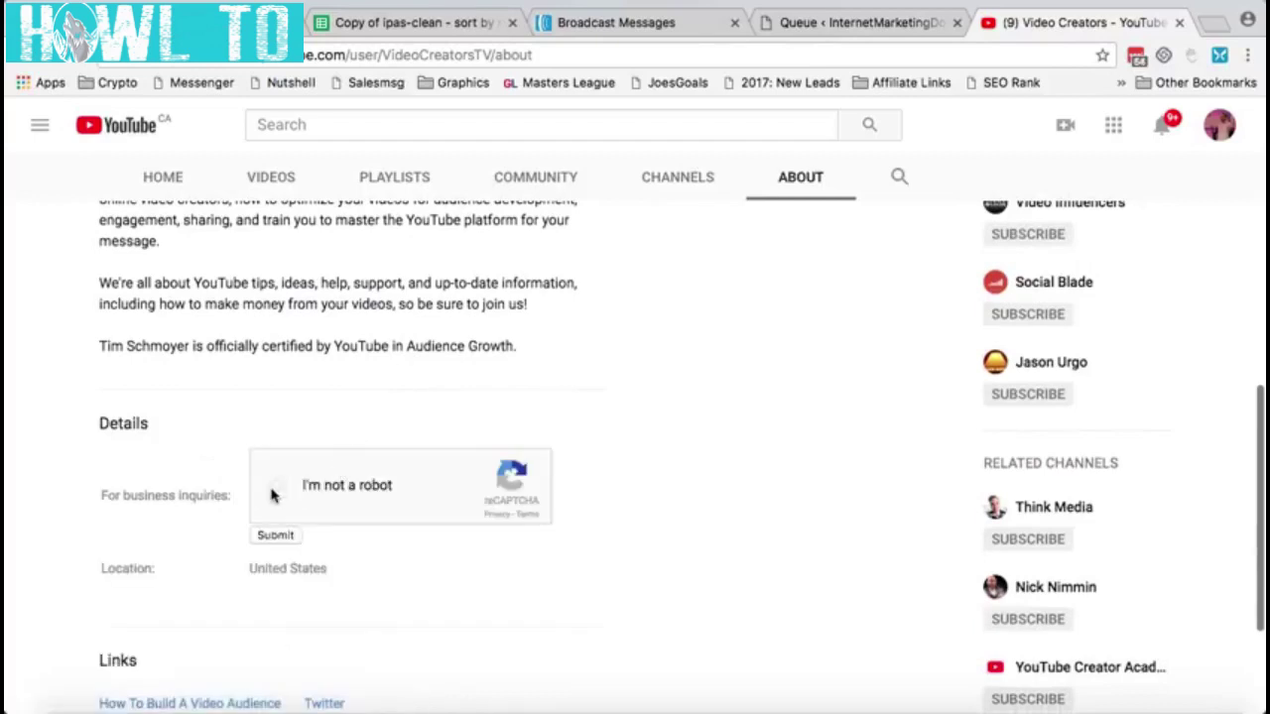
pyautogui.click(275, 490)
pyautogui.click(277, 535)
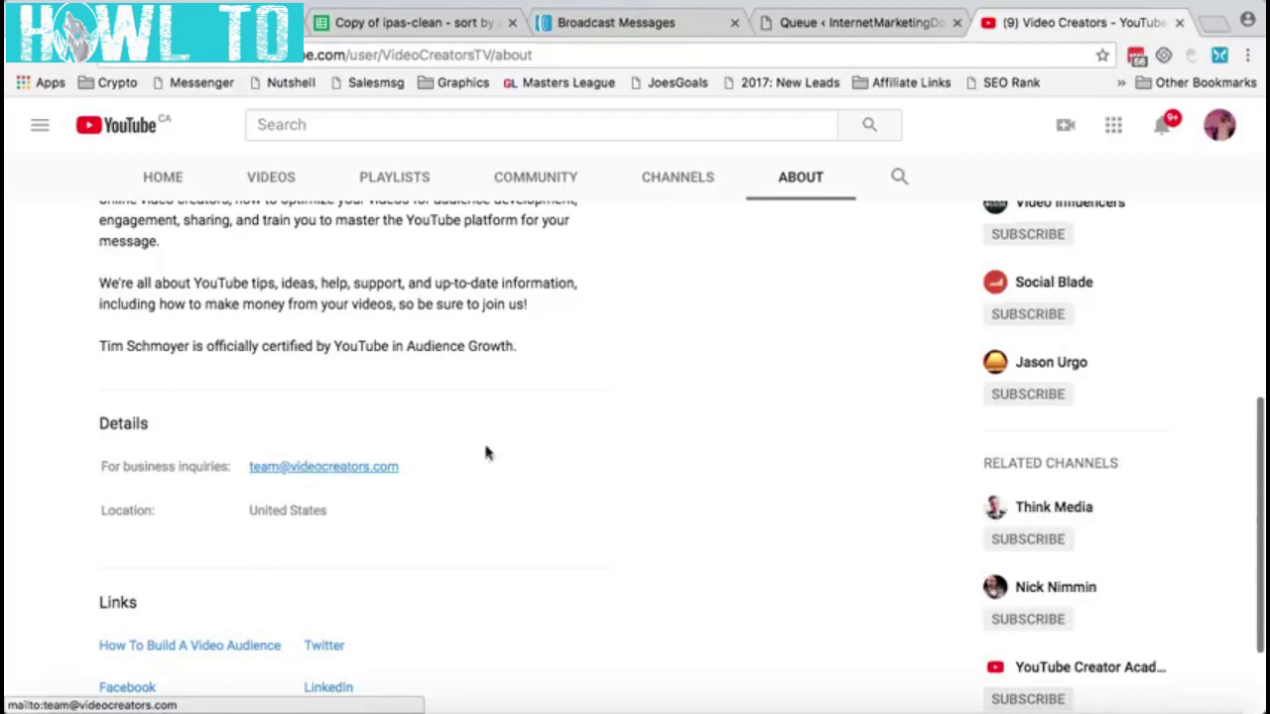
pyautogui.scroll(-3, 505, 453)
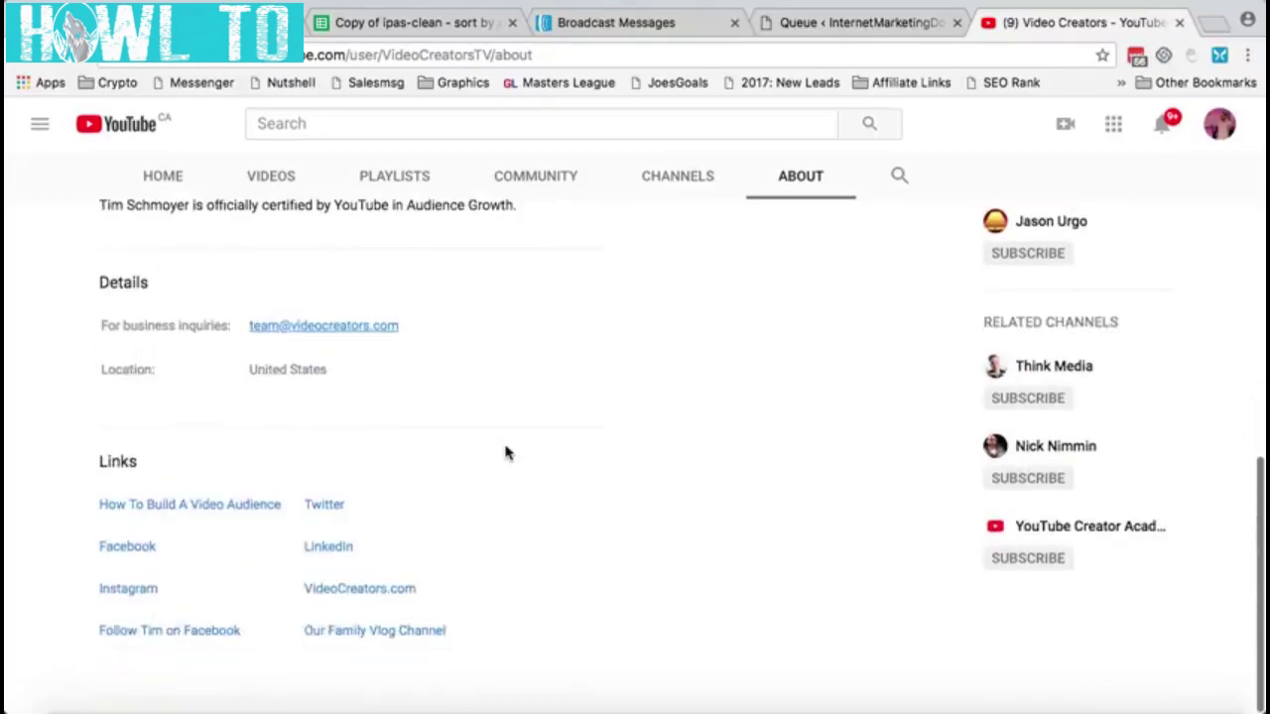
pyautogui.scroll(8, 506, 450)
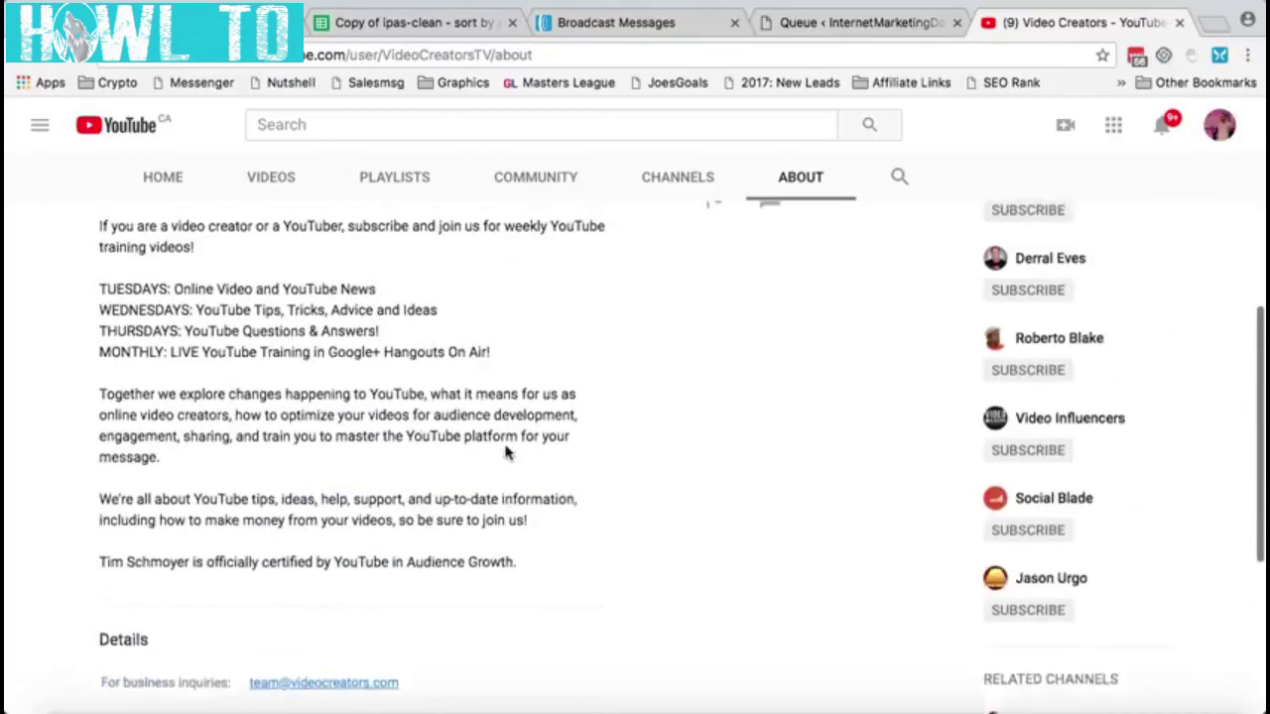
# - Search 'soccer', open 'Funny Soccer Football Vines 2018', then go to its Sim Mot channel
pyautogui.click(395, 122)
pyautogui.write('soccer')
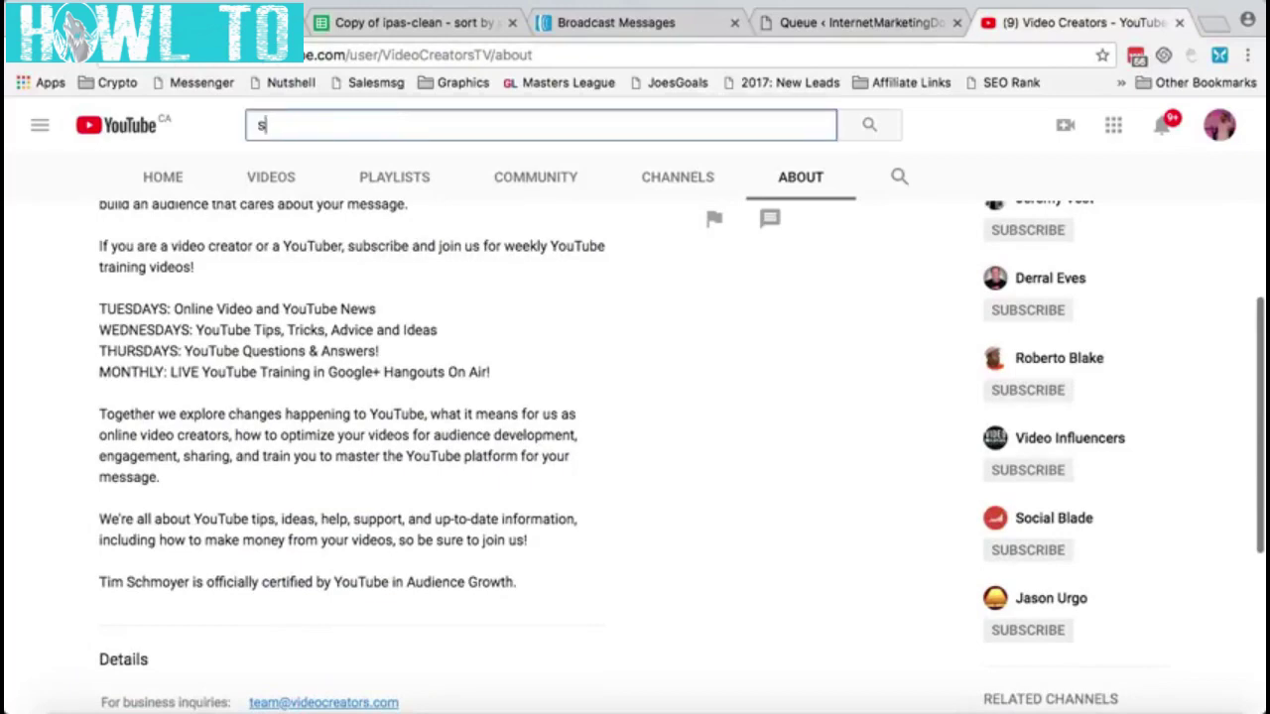
pyautogui.press('Return')
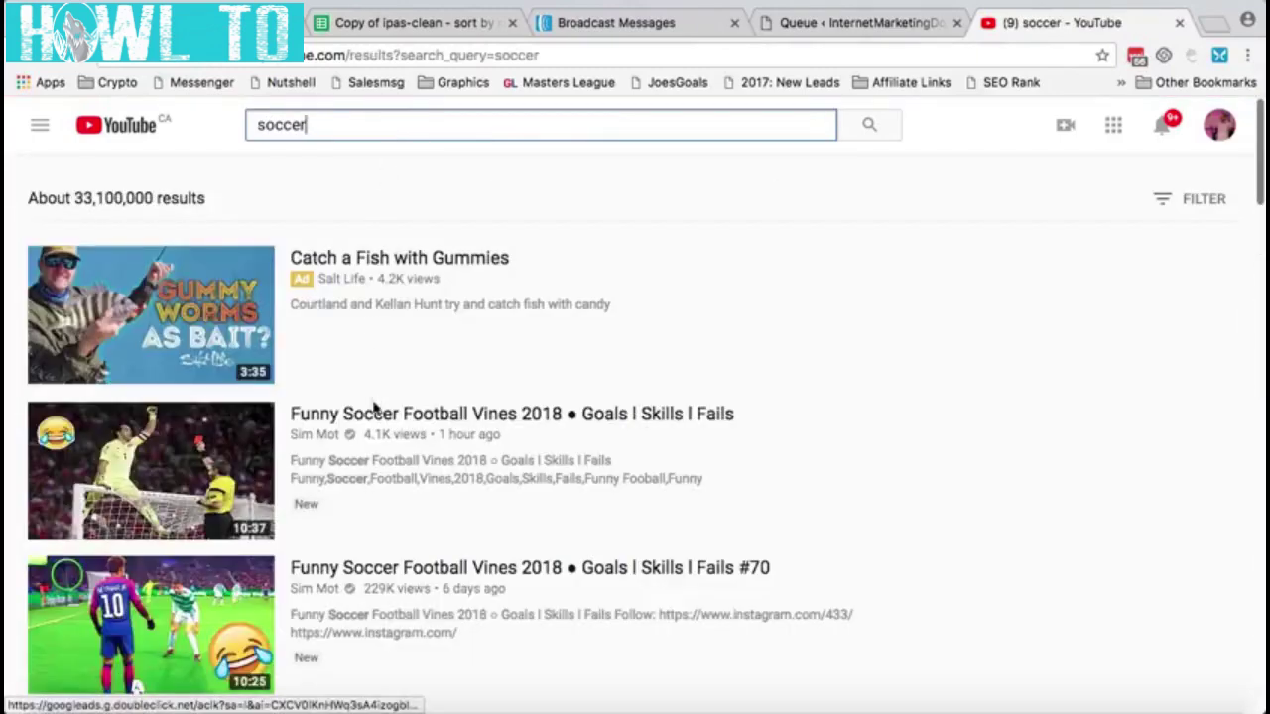
pyautogui.click(365, 421)
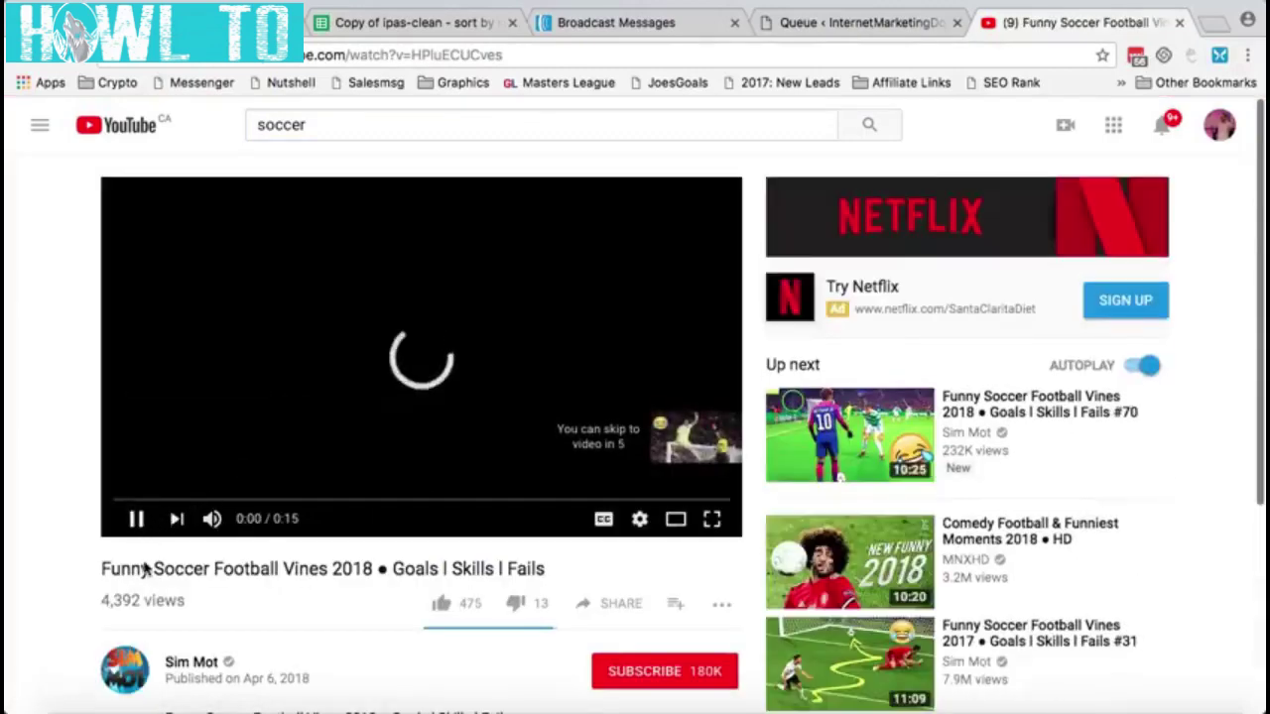
pyautogui.click(190, 662)
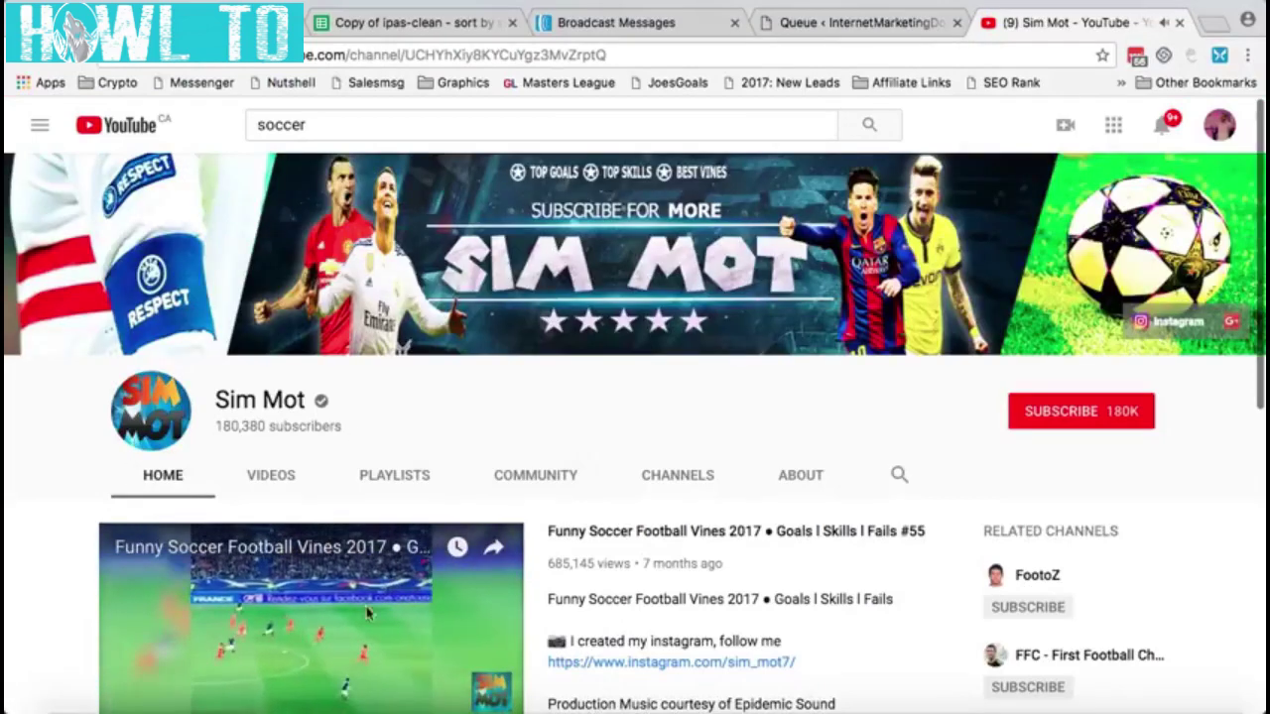
# - Open and reload Sim Mot's About tab, then reveal its business email via reCAPTCHA
pyautogui.click(801, 475)
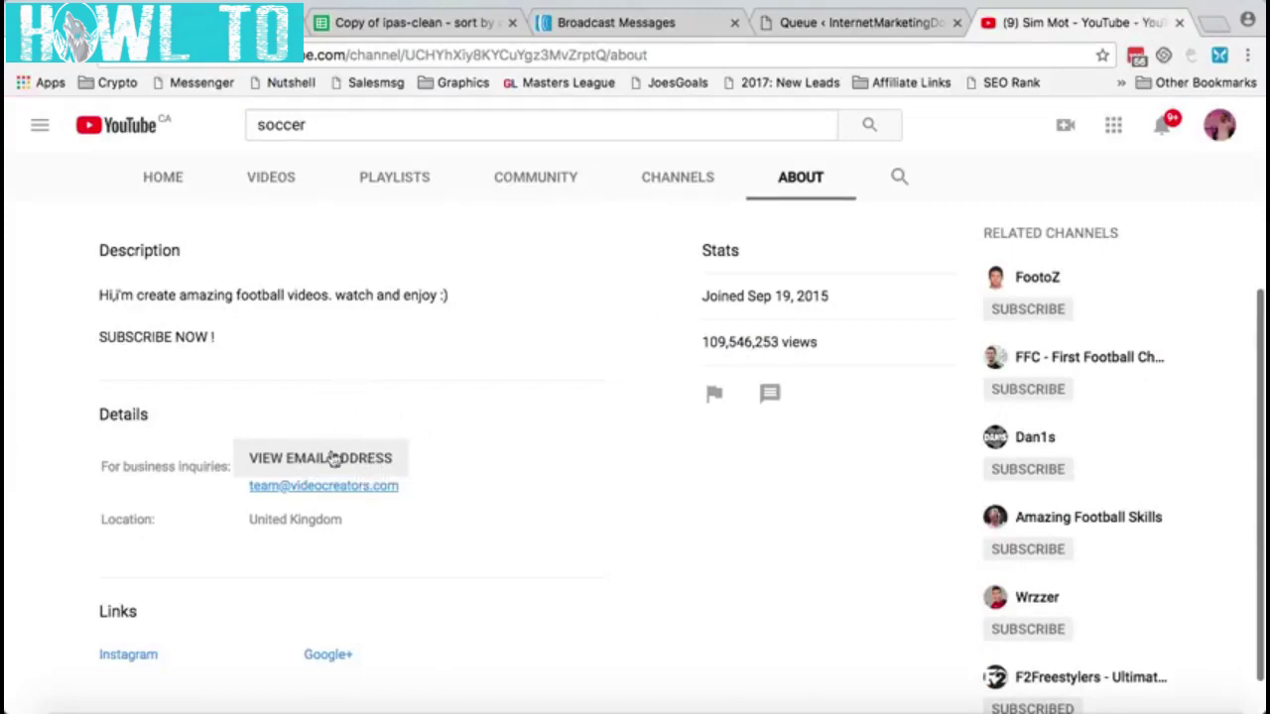
pyautogui.scroll(3, 320, 337)
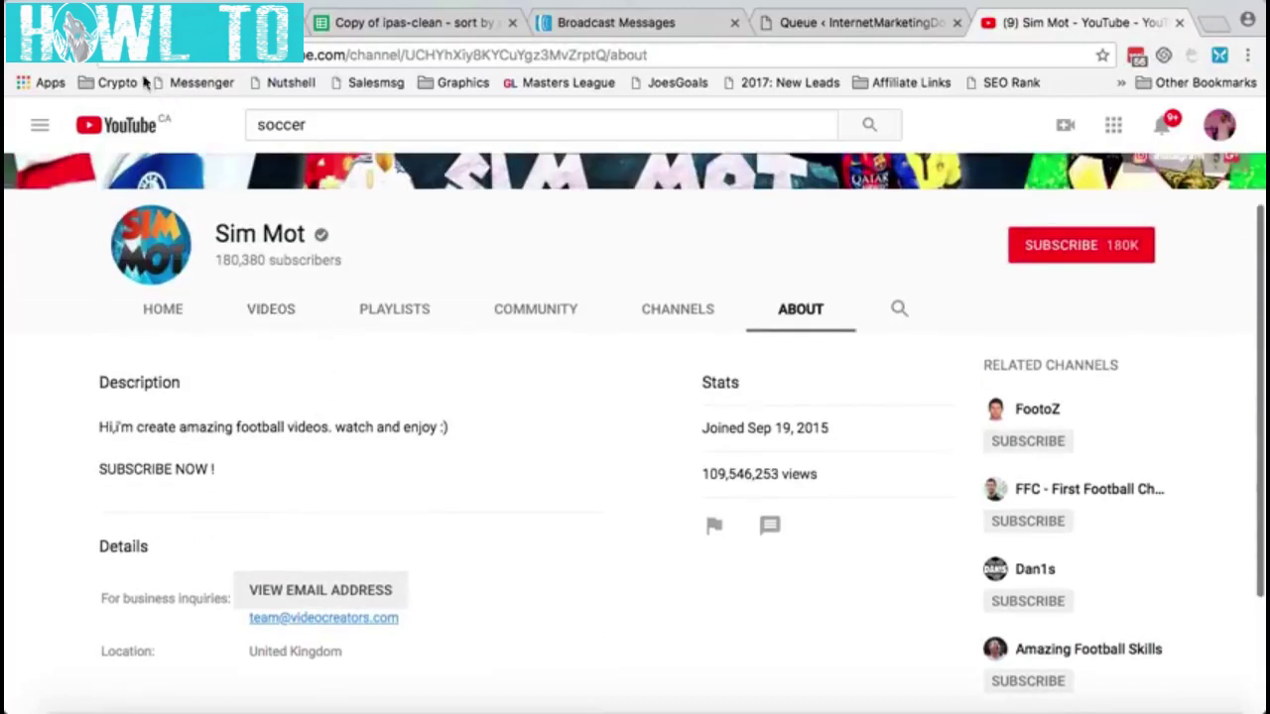
pyautogui.hotkey('ctrl', 'r')
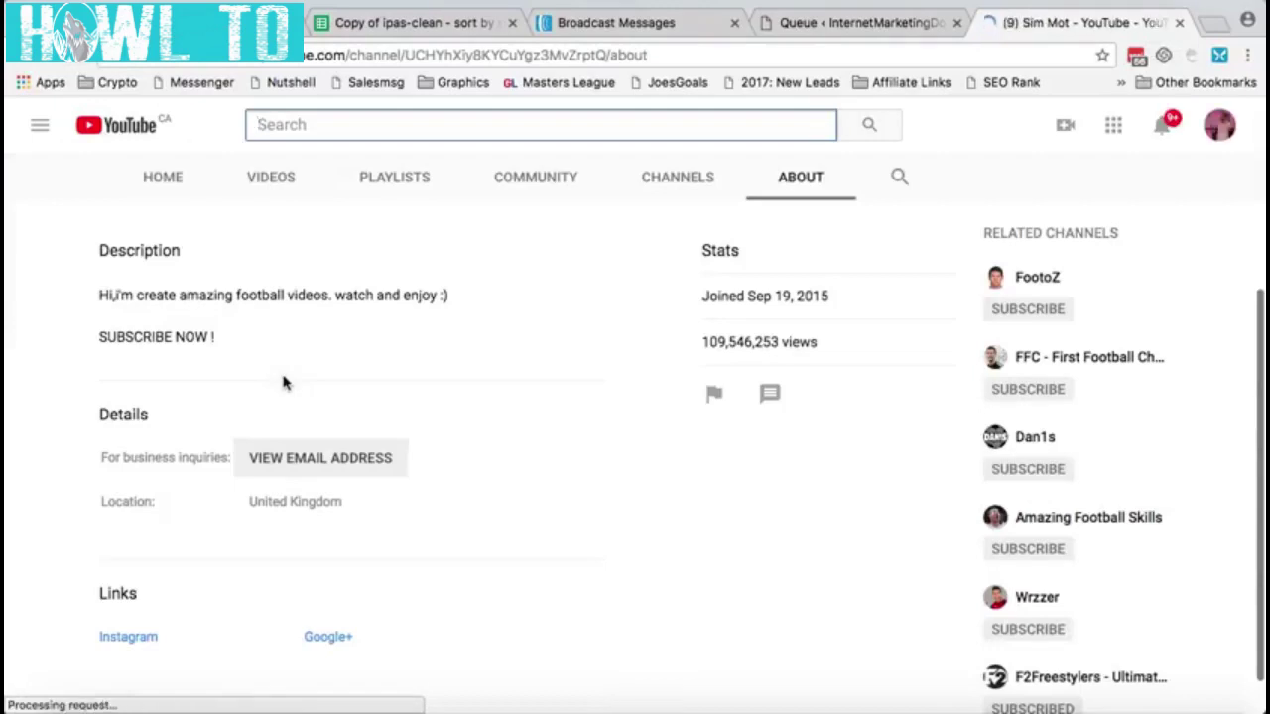
pyautogui.click(300, 459)
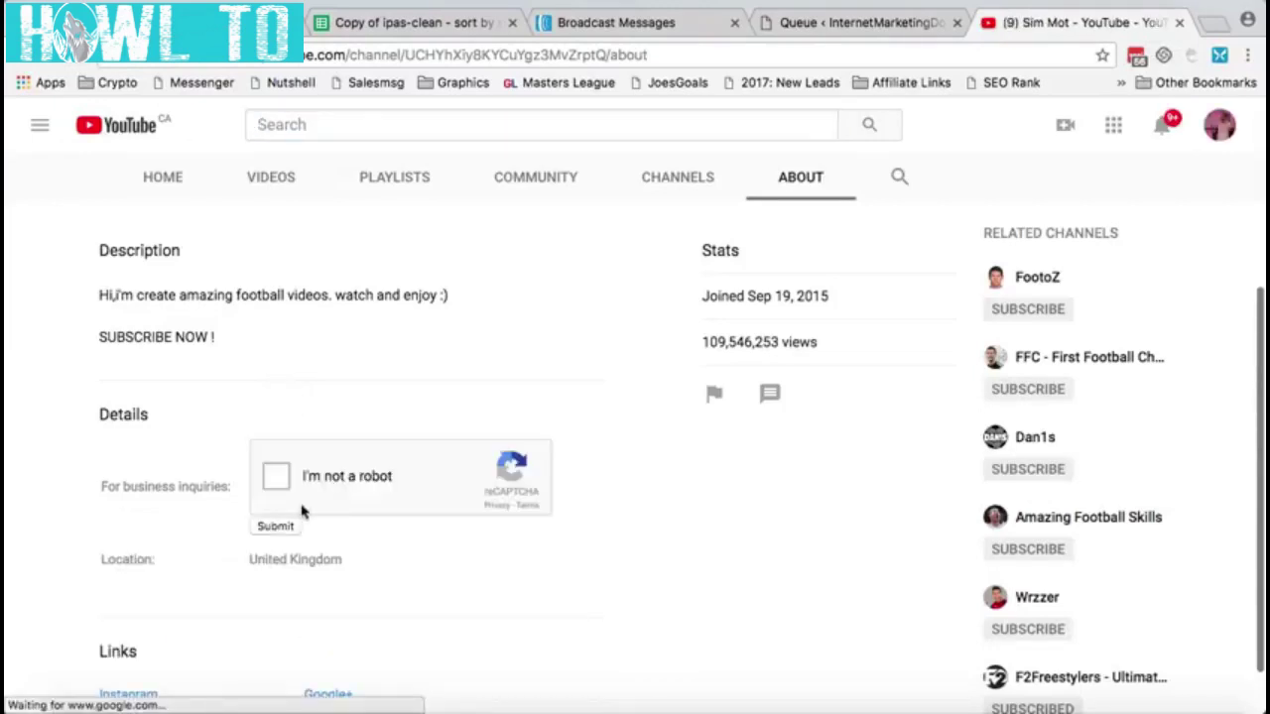
pyautogui.click(274, 480)
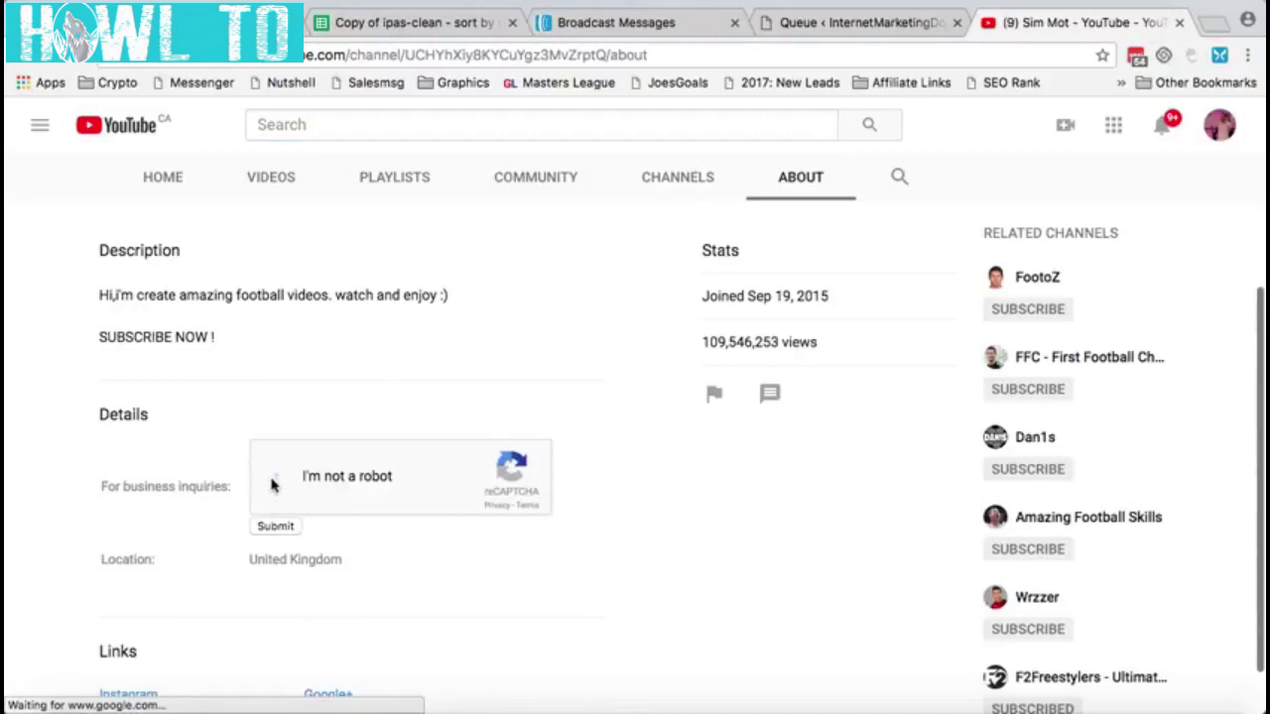
pyautogui.click(277, 528)
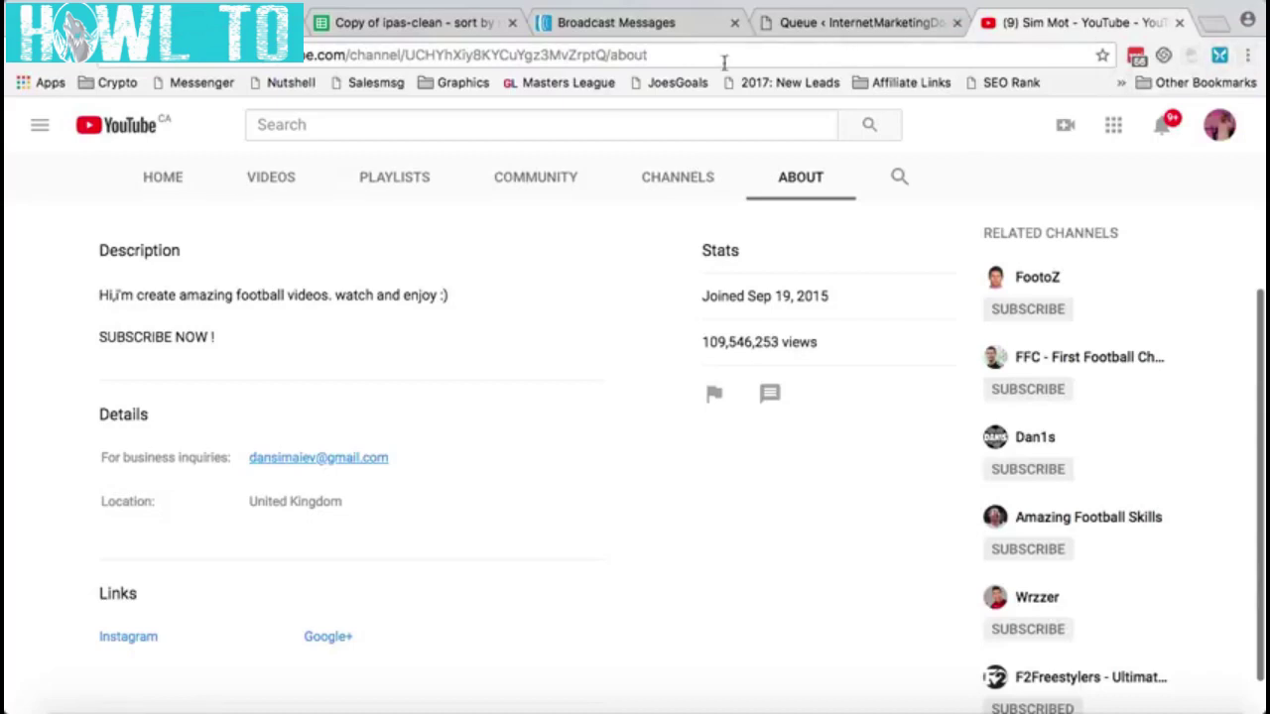
# - Close the 'Copy of ipas-clean' tab and load andrewmurrayhq.com/tubebuddy in a new tab
pyautogui.click(512, 22)
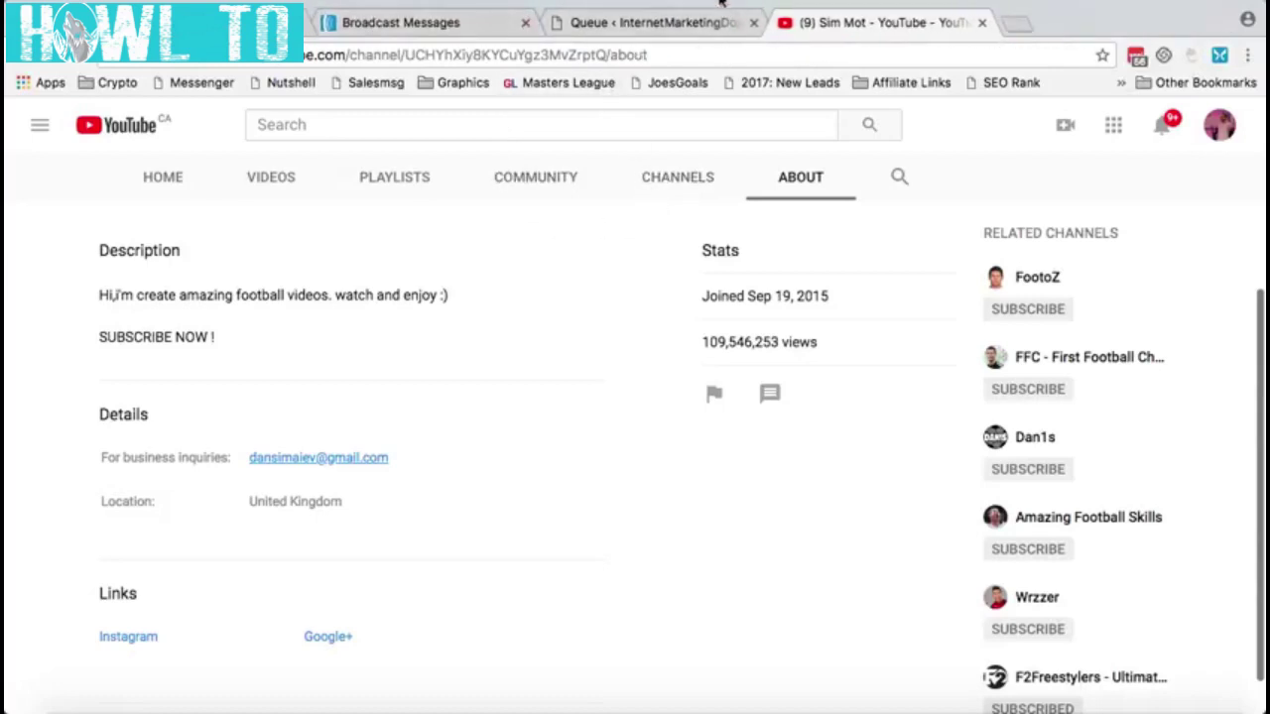
pyautogui.click(1016, 31)
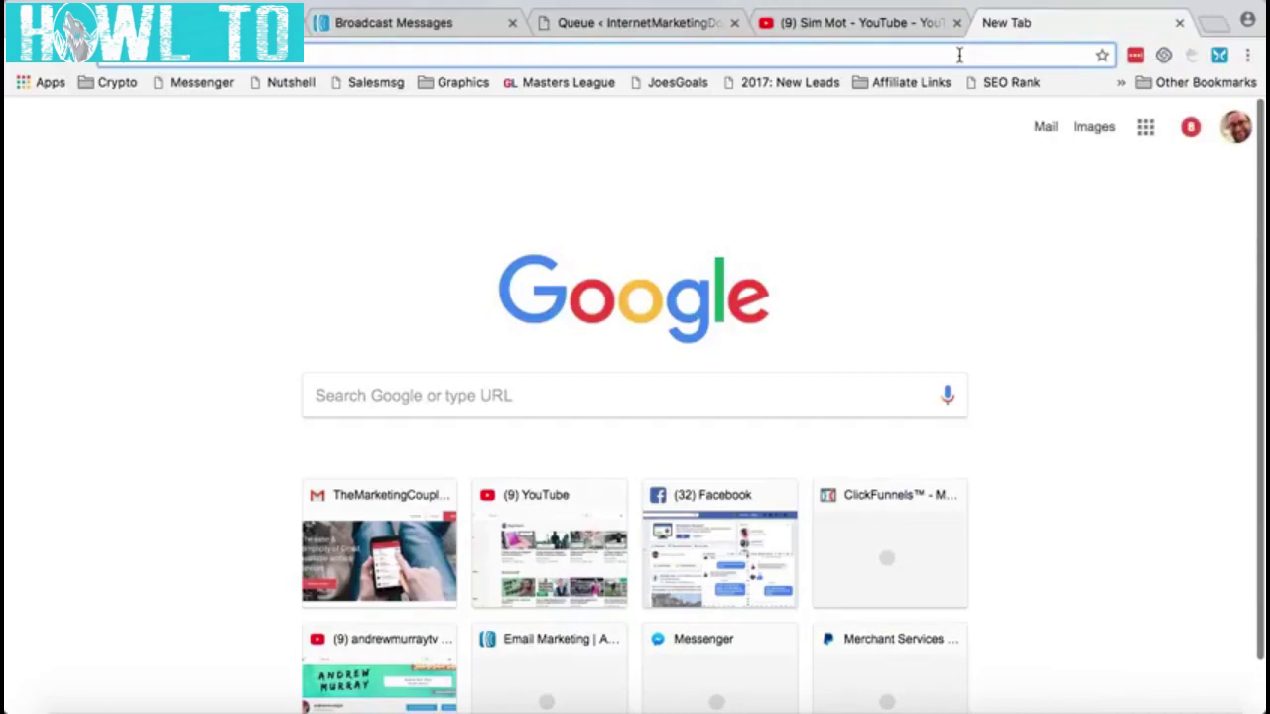
pyautogui.write('andrew')
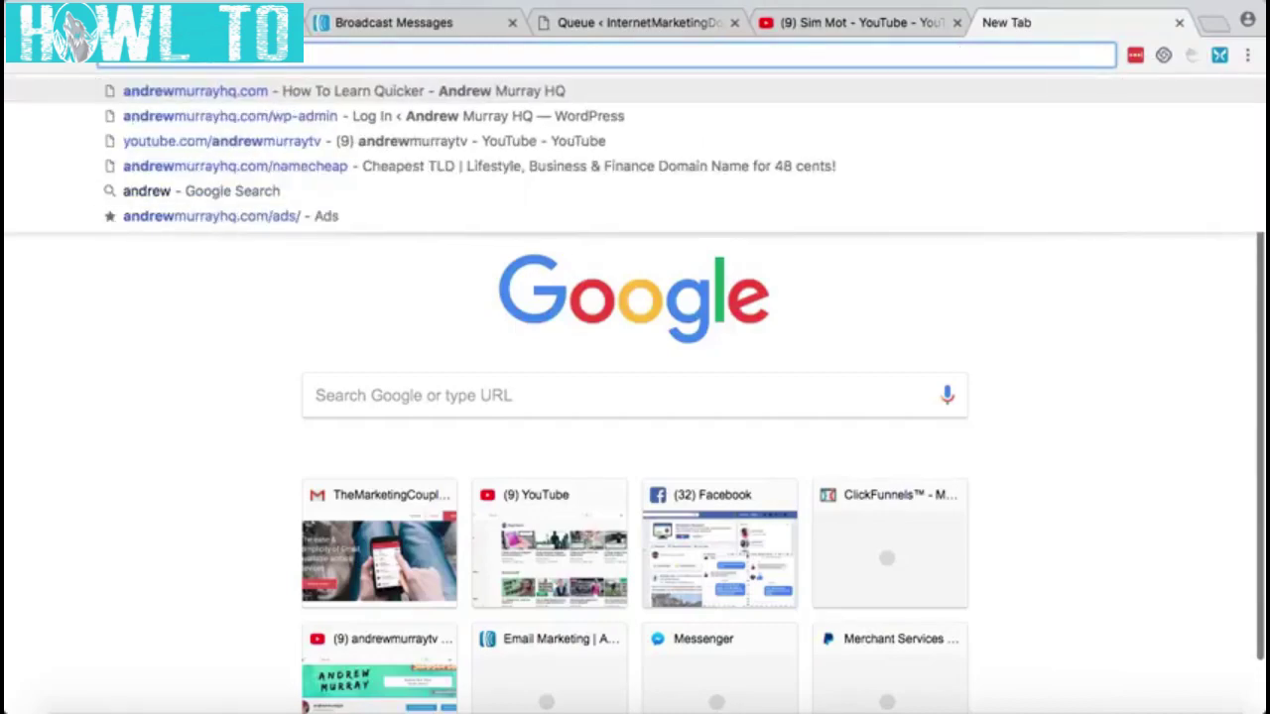
pyautogui.write('murrayhq.com/tu')
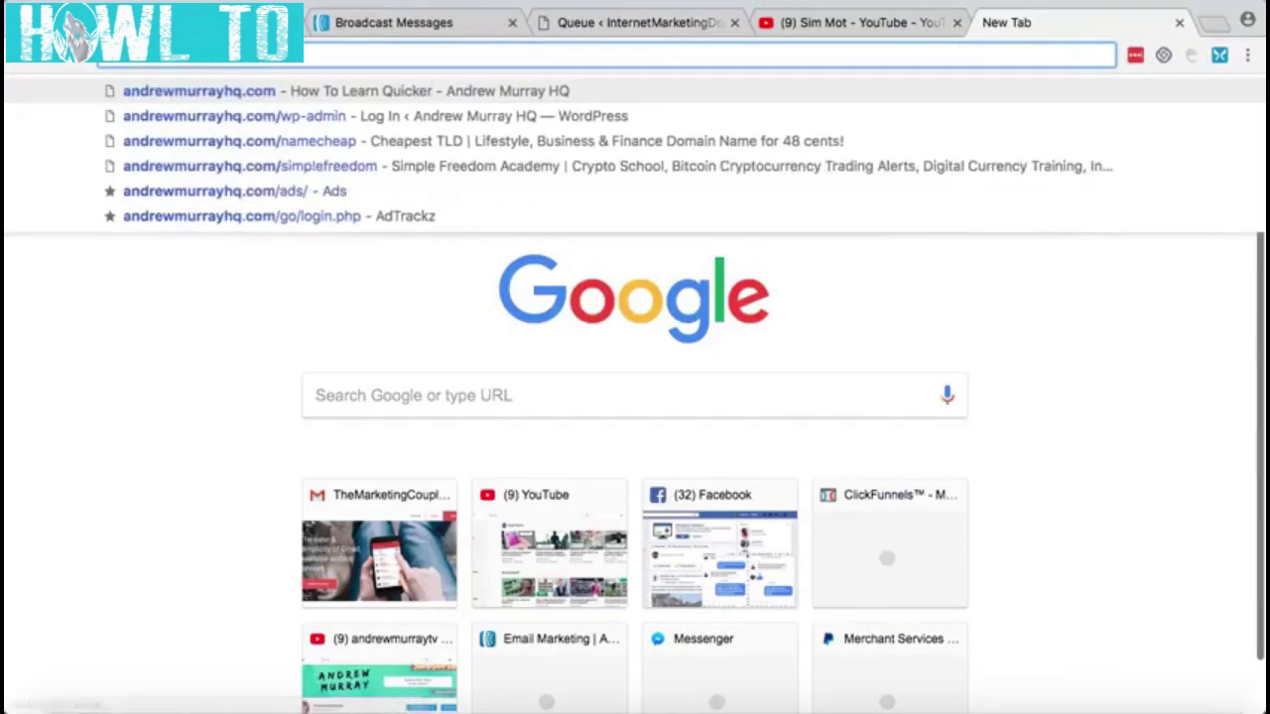
pyautogui.write('bebuddy')
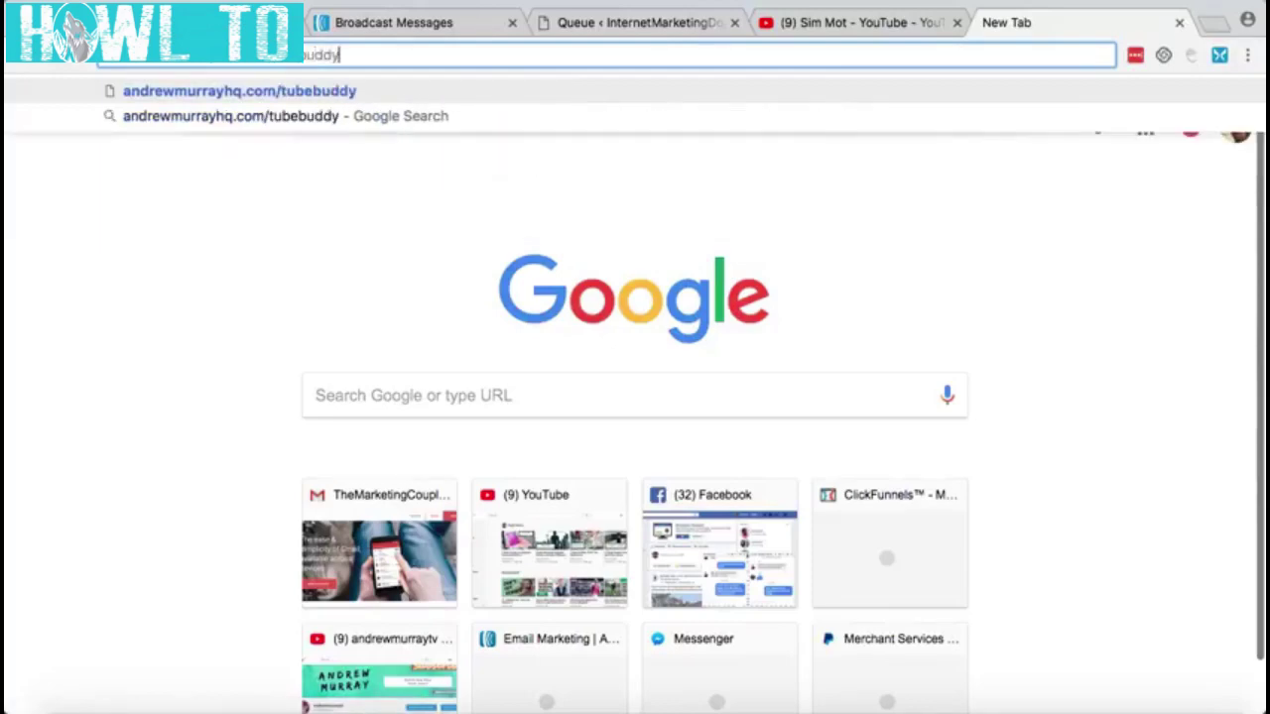
pyautogui.press('Return')
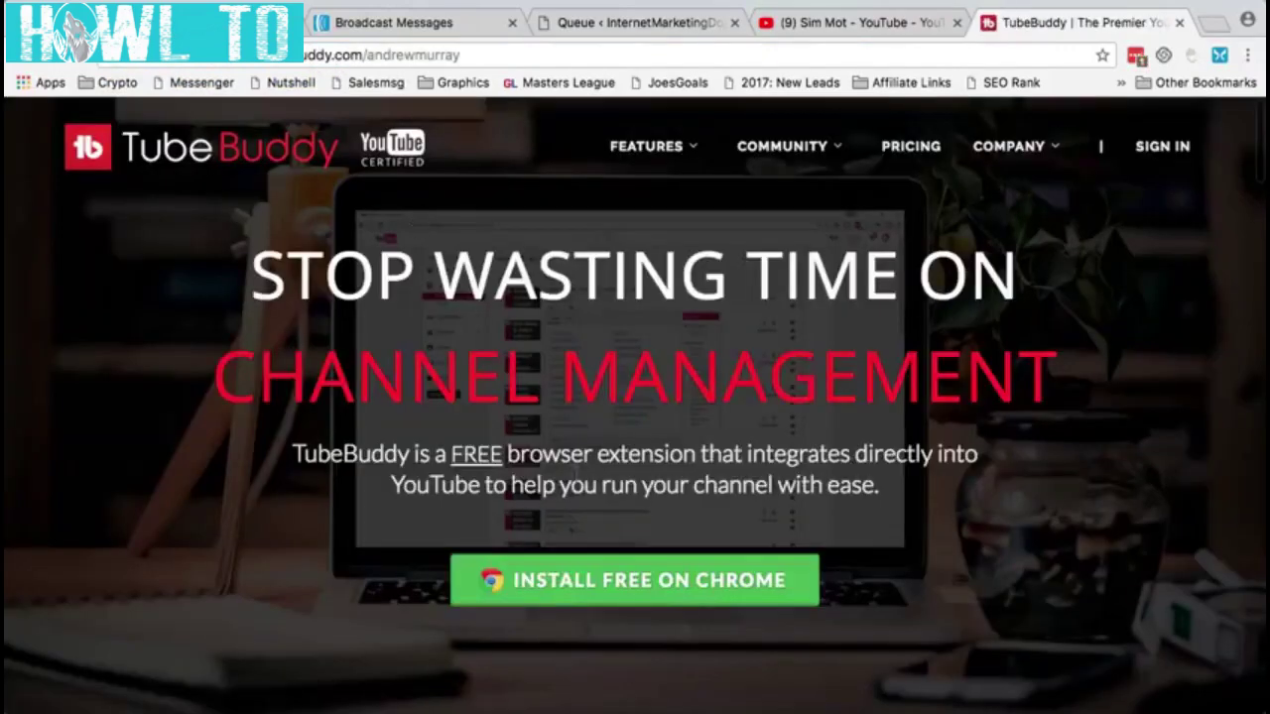
# - Add the TubeBuddy for YouTube extension to Chrome from the Chrome Web Store
pyautogui.click(609, 580)
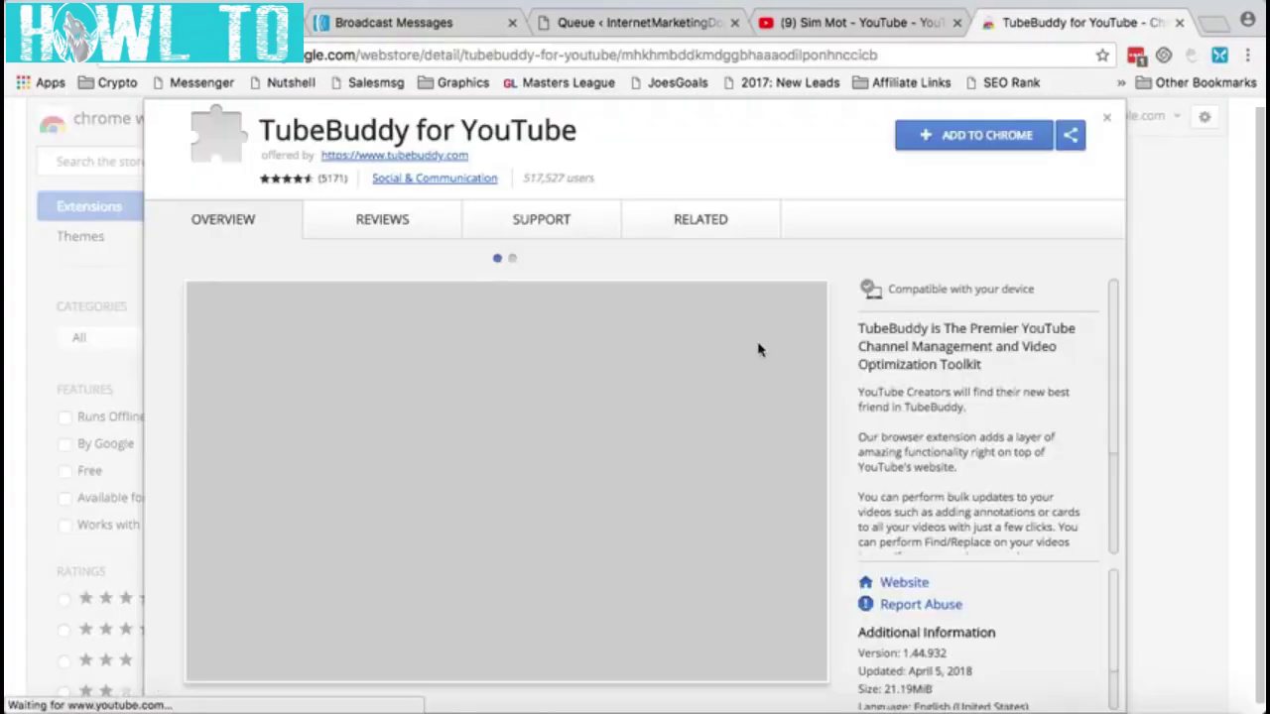
pyautogui.click(972, 134)
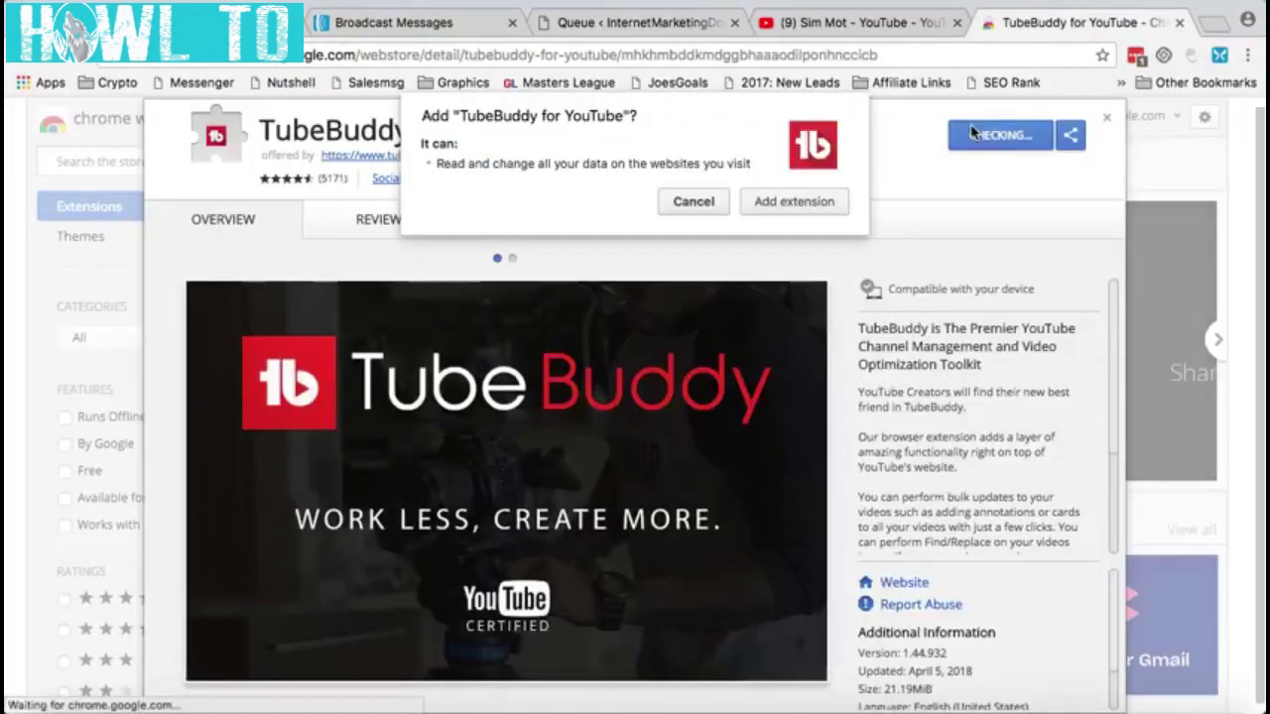
pyautogui.click(808, 201)
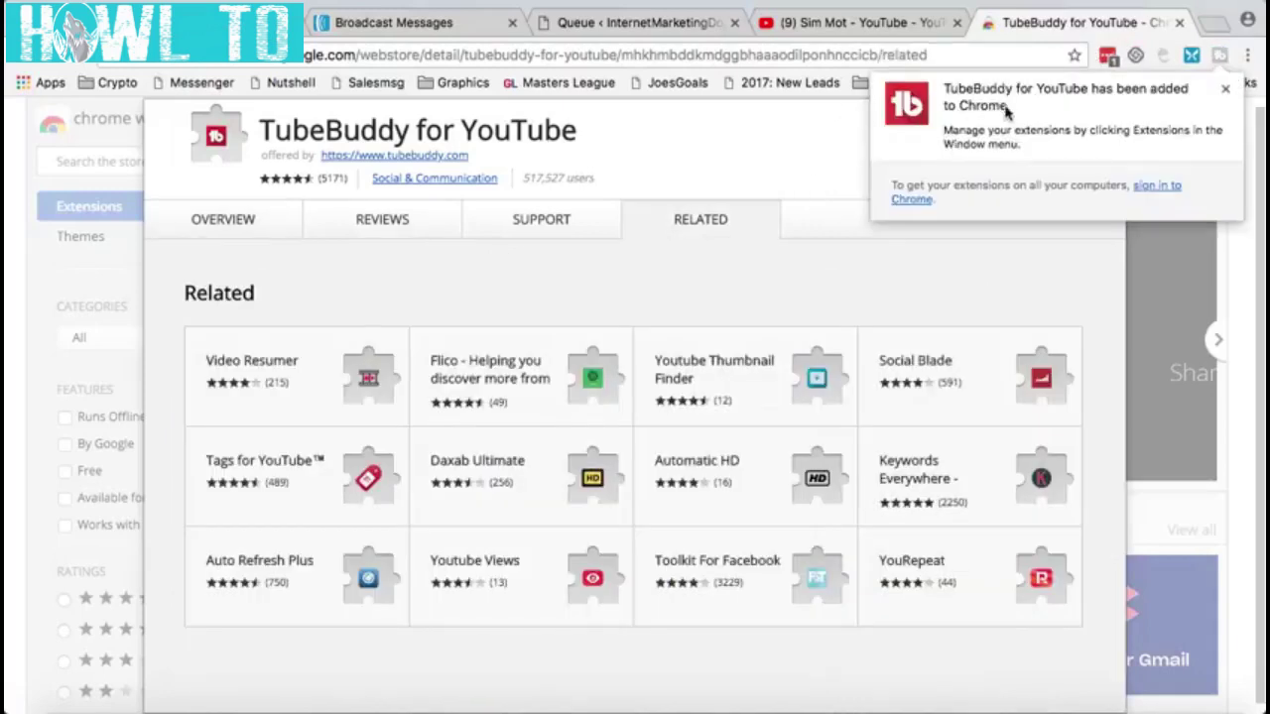
# - Check the TubeBuddy toolbar icon's menu, then return to the Sim Mot About tab
pyautogui.rightClick(1218, 56)
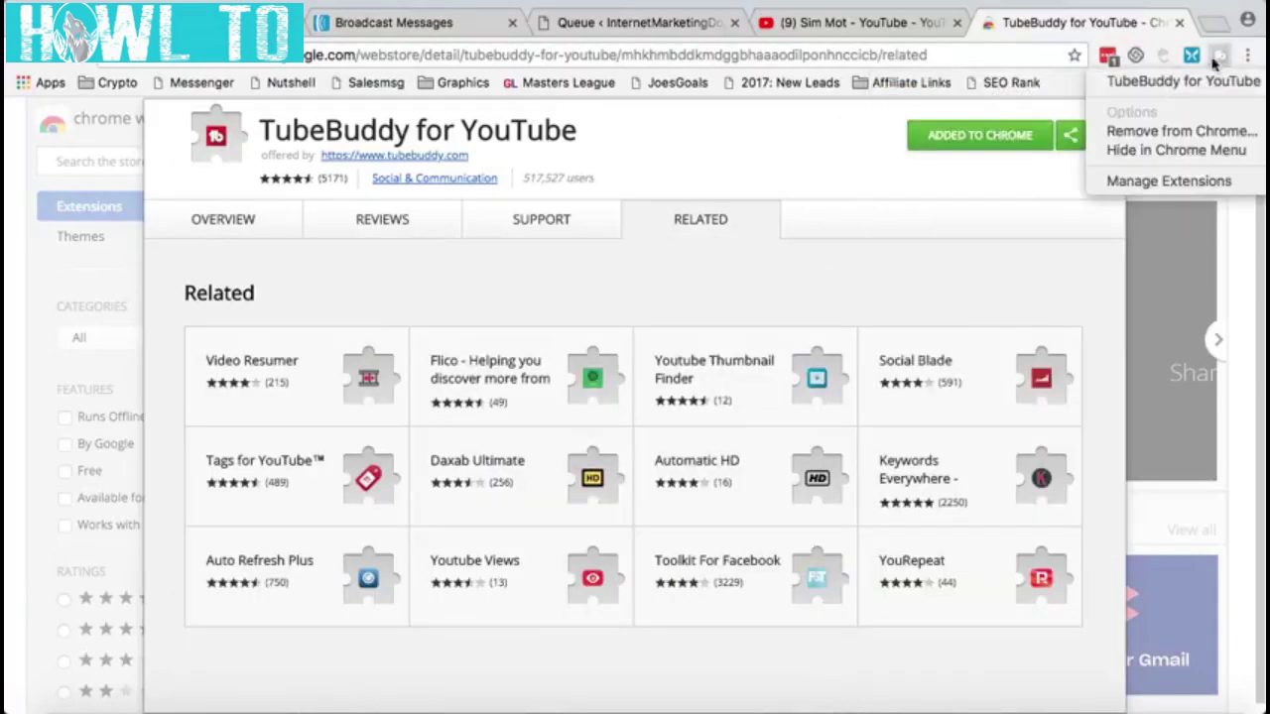
pyautogui.press('Escape')
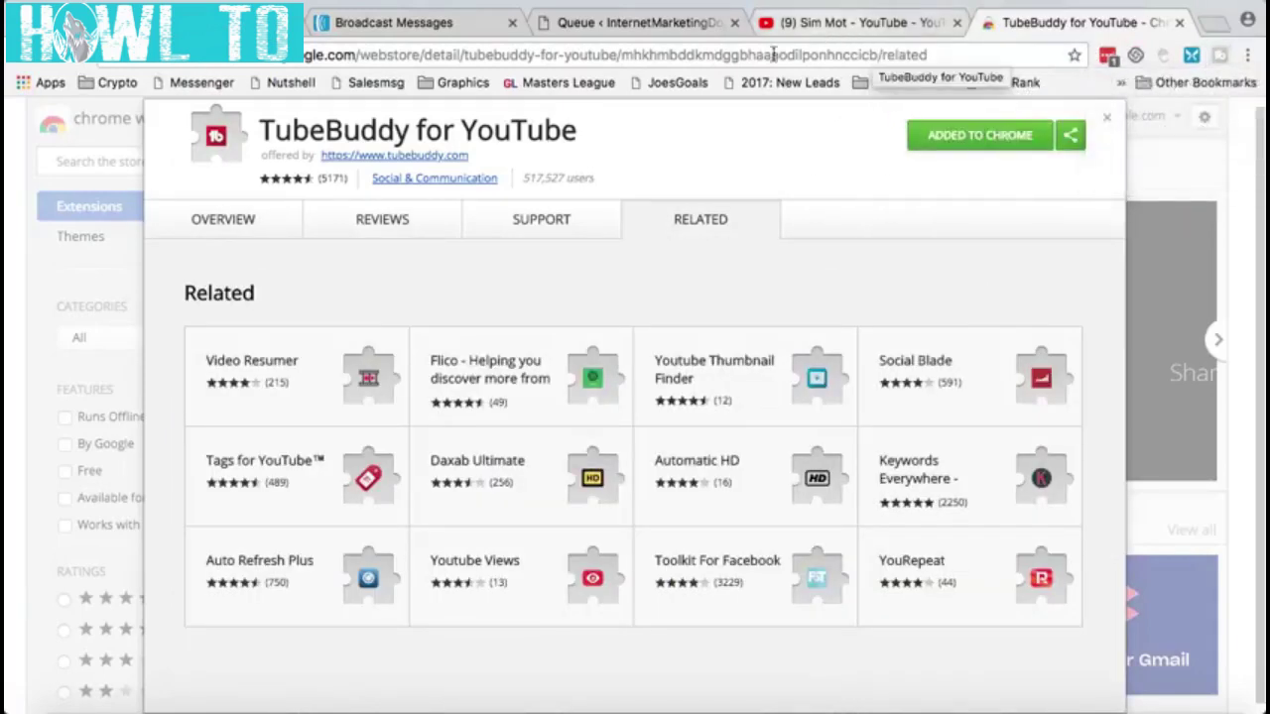
pyautogui.click(817, 24)
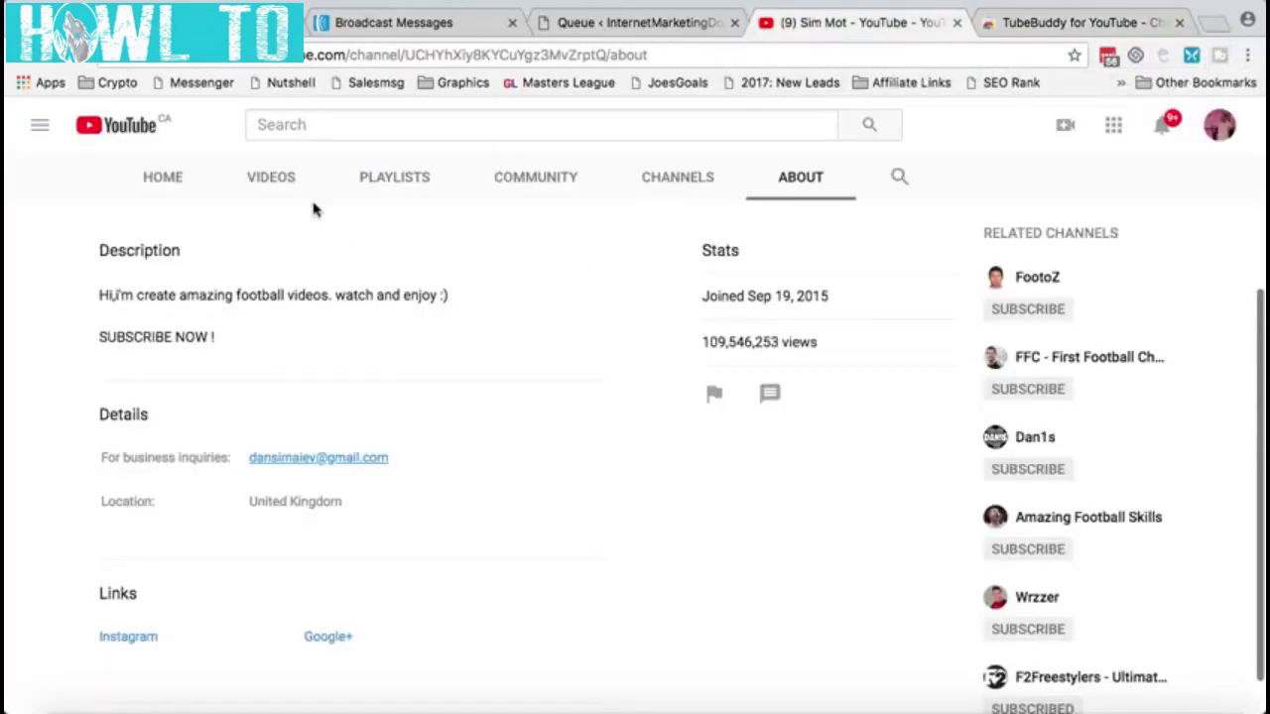
# - Play and pause the channel's newest Funny Soccer Football Vines upload from VIDEOS
pyautogui.click(286, 181)
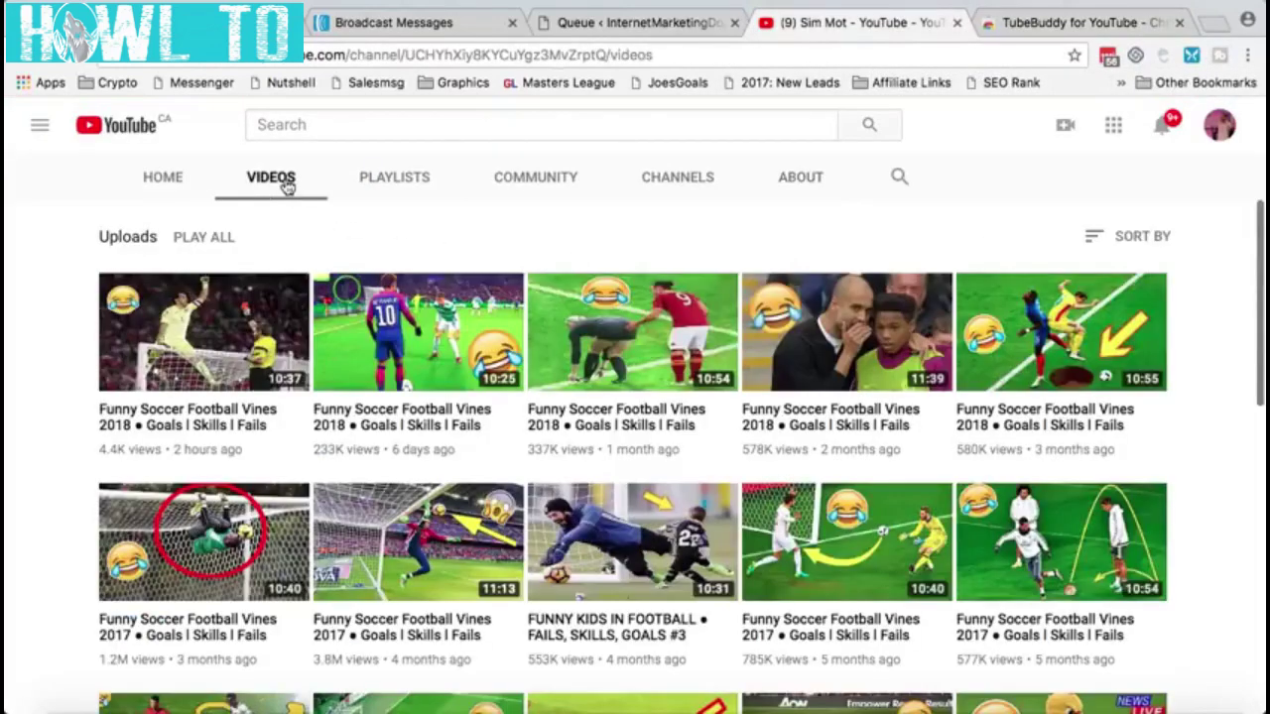
pyautogui.click(255, 344)
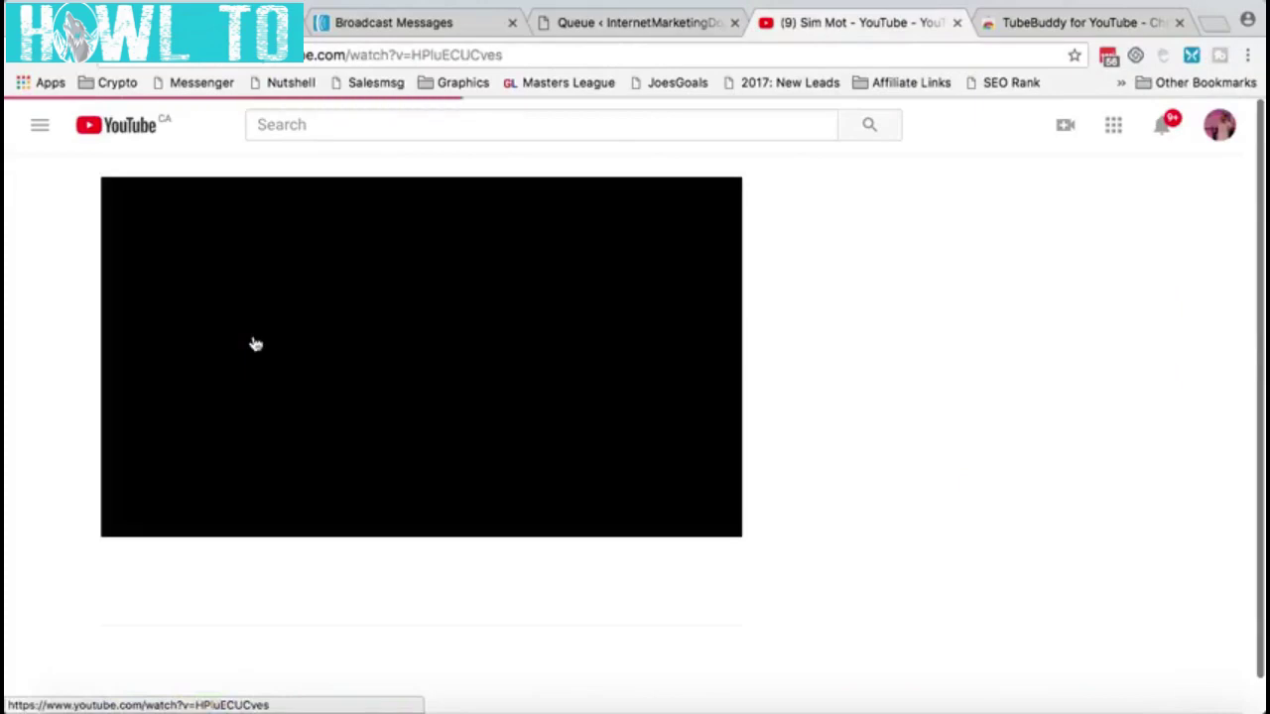
pyautogui.click(137, 529)
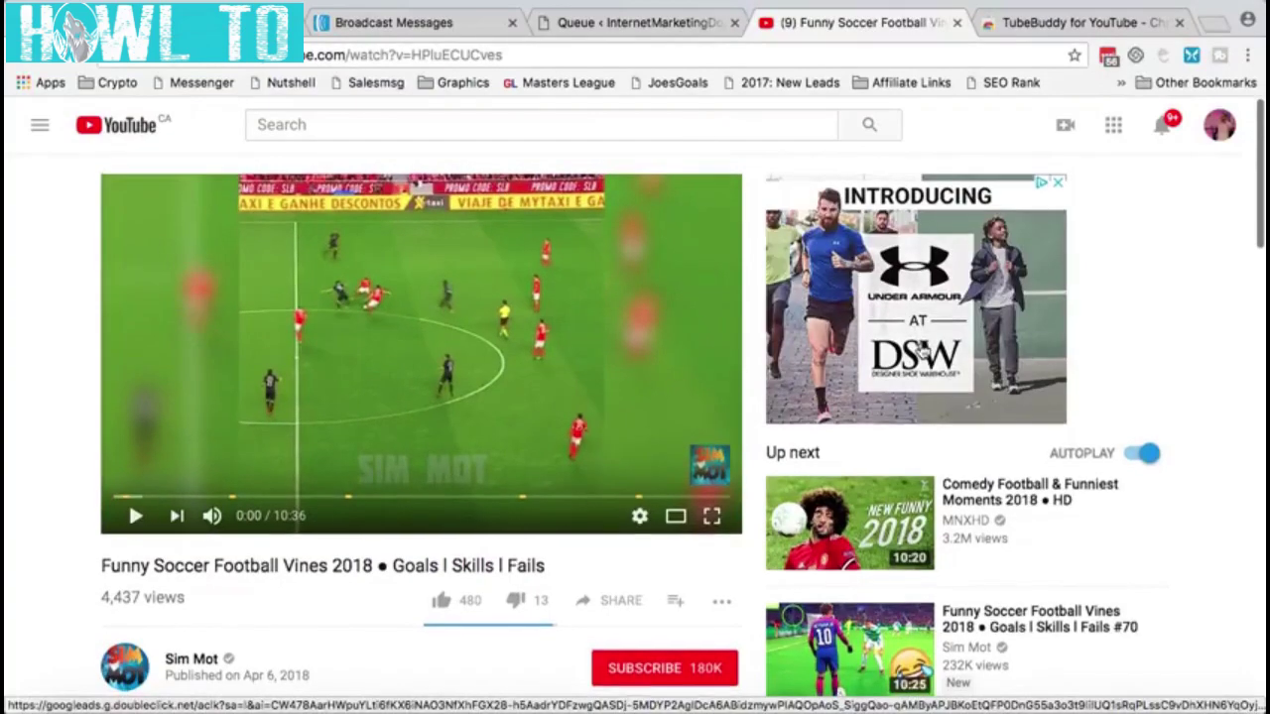
pyautogui.scroll(-4, 923, 349)
pyautogui.scroll(-3, 923, 349)
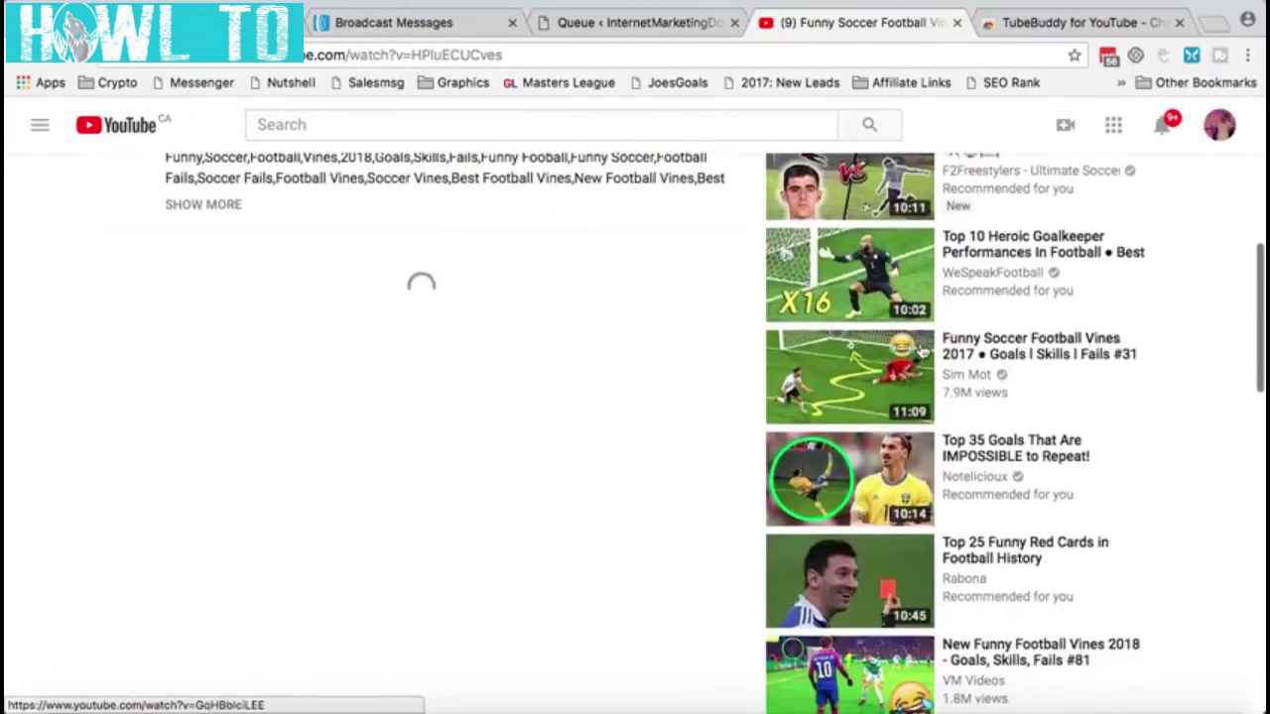
pyautogui.scroll(6, 918, 347)
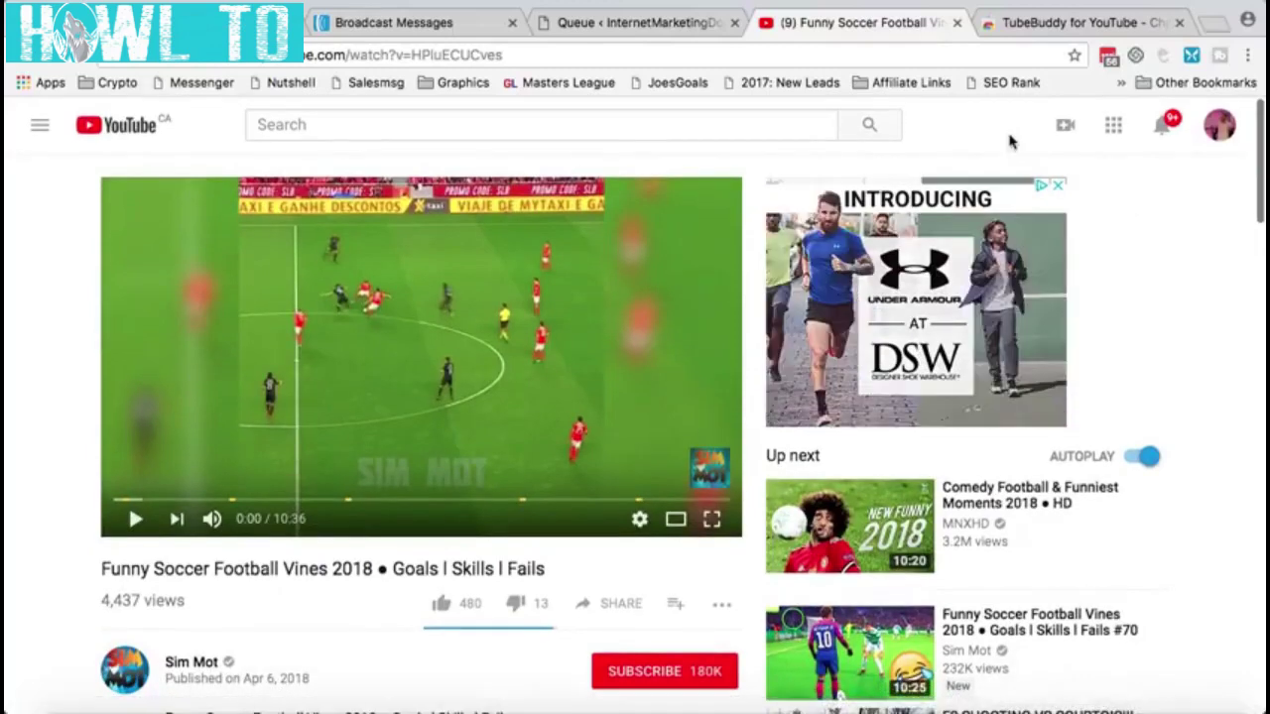
# - Visit the TubeBuddy website from the extension icon's menu, then close that tab
pyautogui.rightClick(1220, 57)
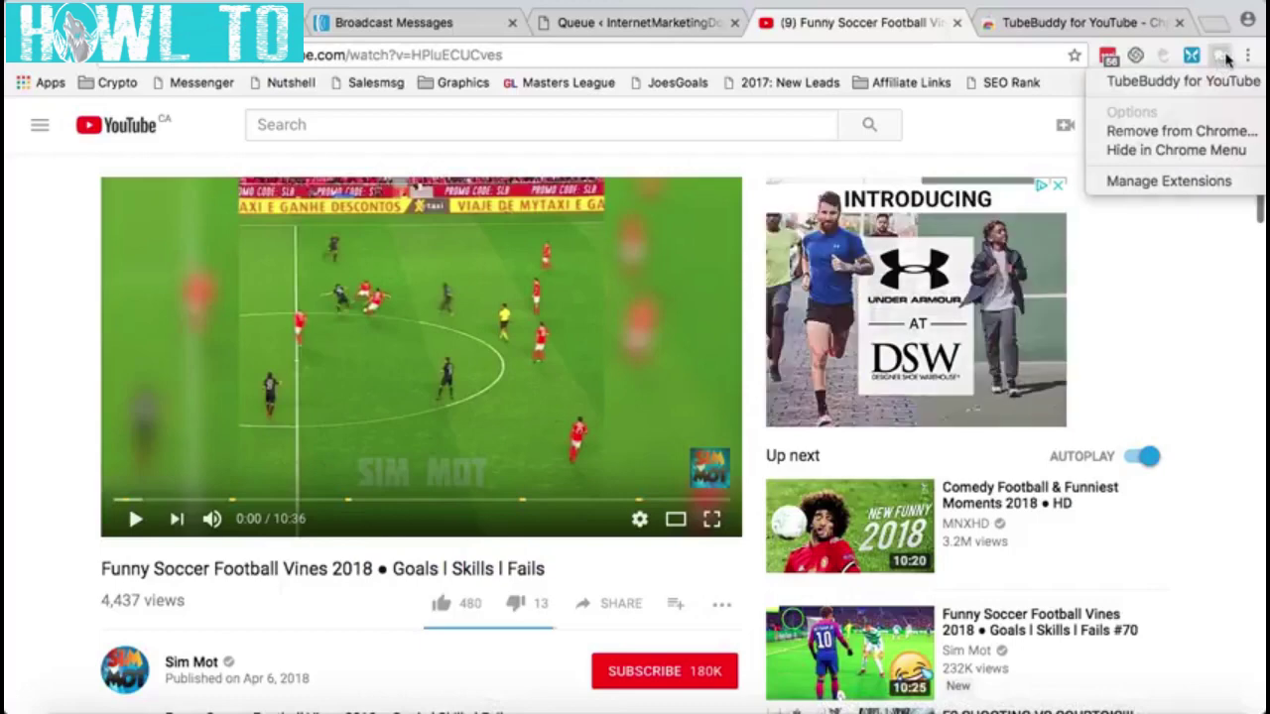
pyautogui.rightClick(1224, 57)
pyautogui.rightClick(1220, 57)
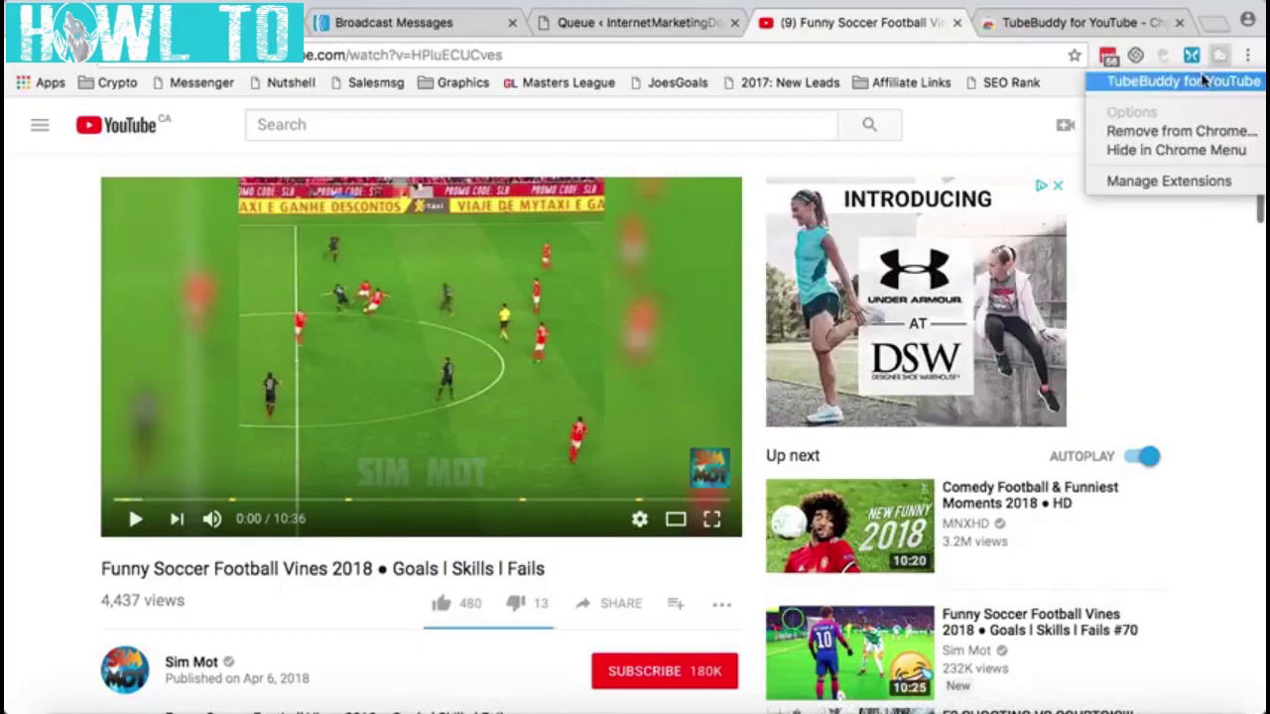
pyautogui.click(1202, 82)
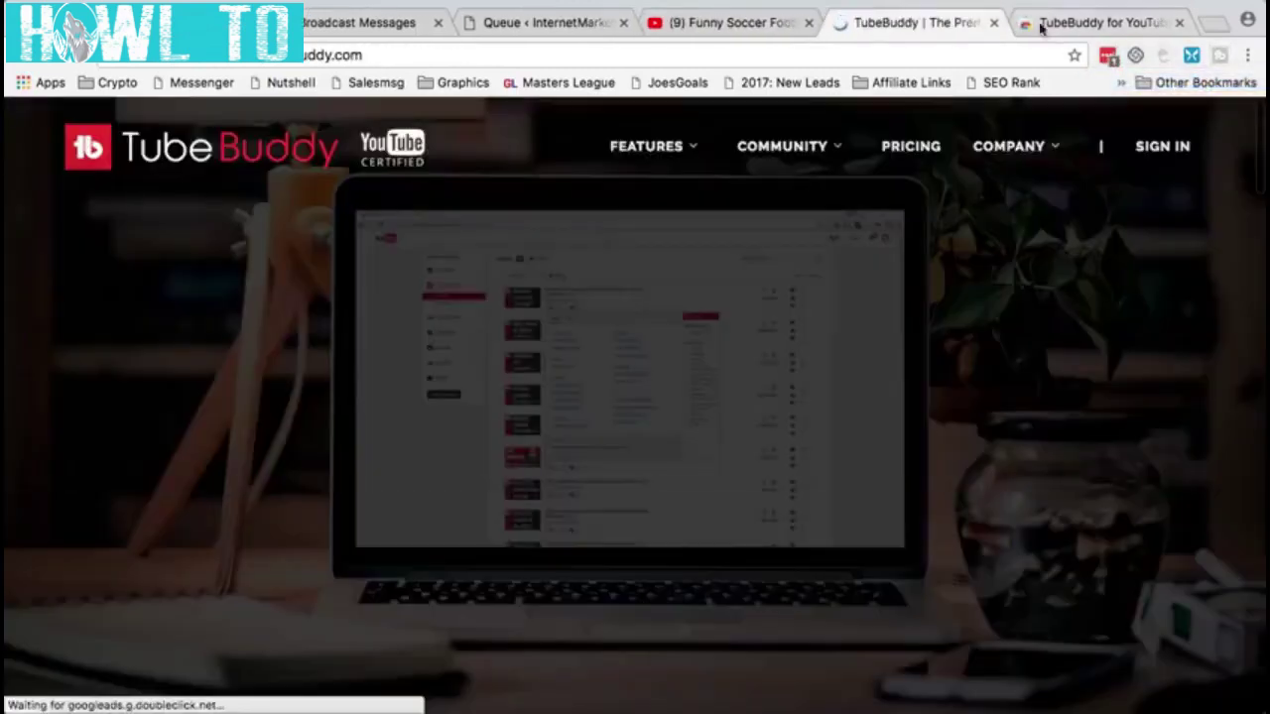
pyautogui.click(993, 22)
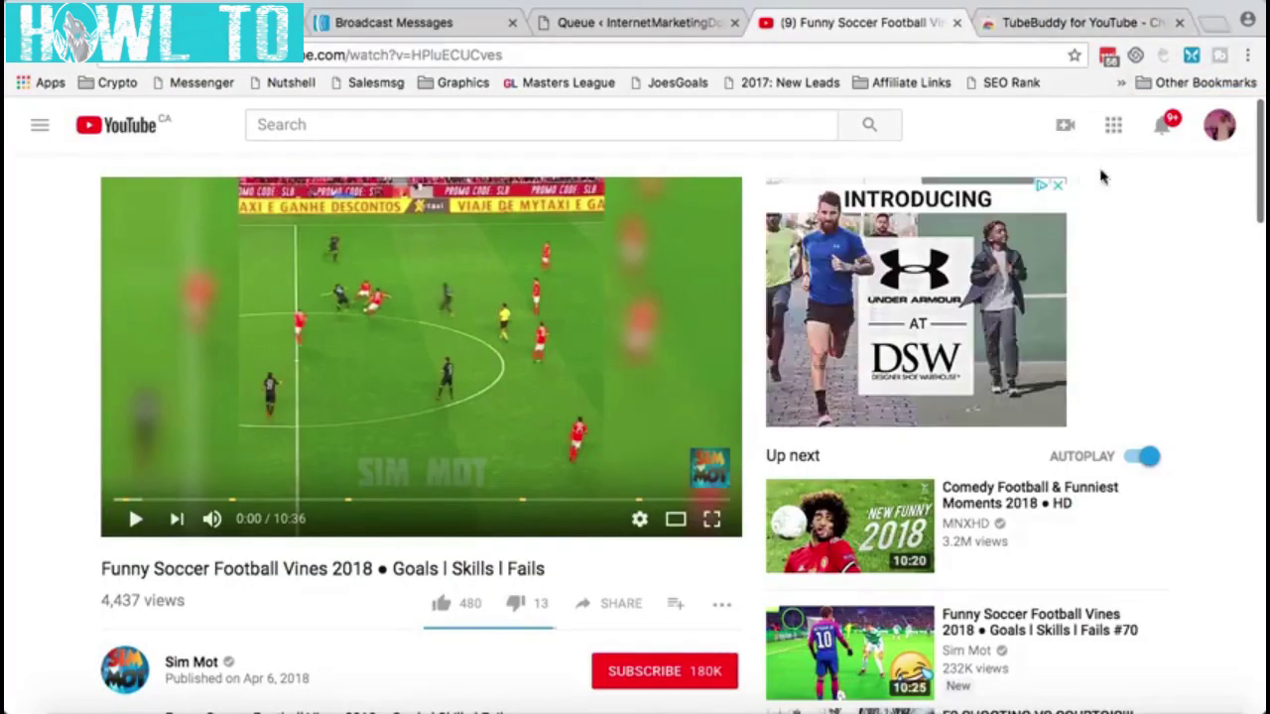
# - Open your own channel via My channel in the avatar menu, loading it twice
pyautogui.click(1220, 129)
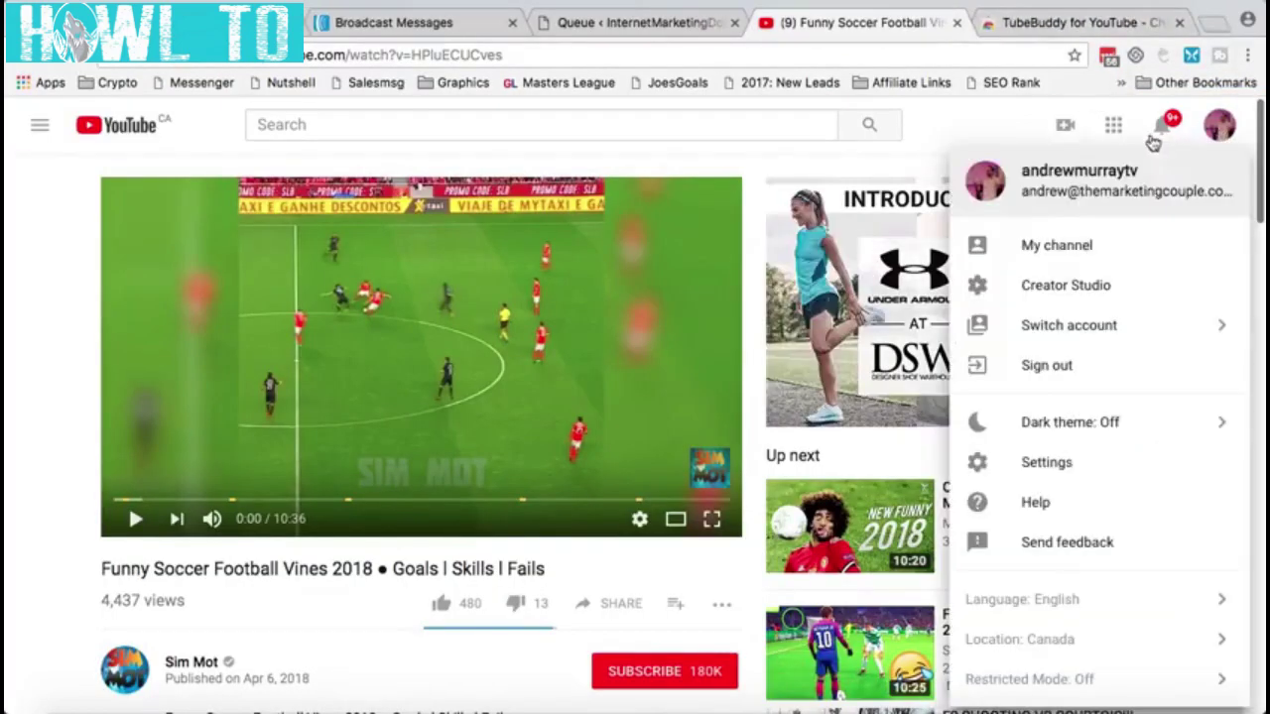
pyautogui.click(1061, 245)
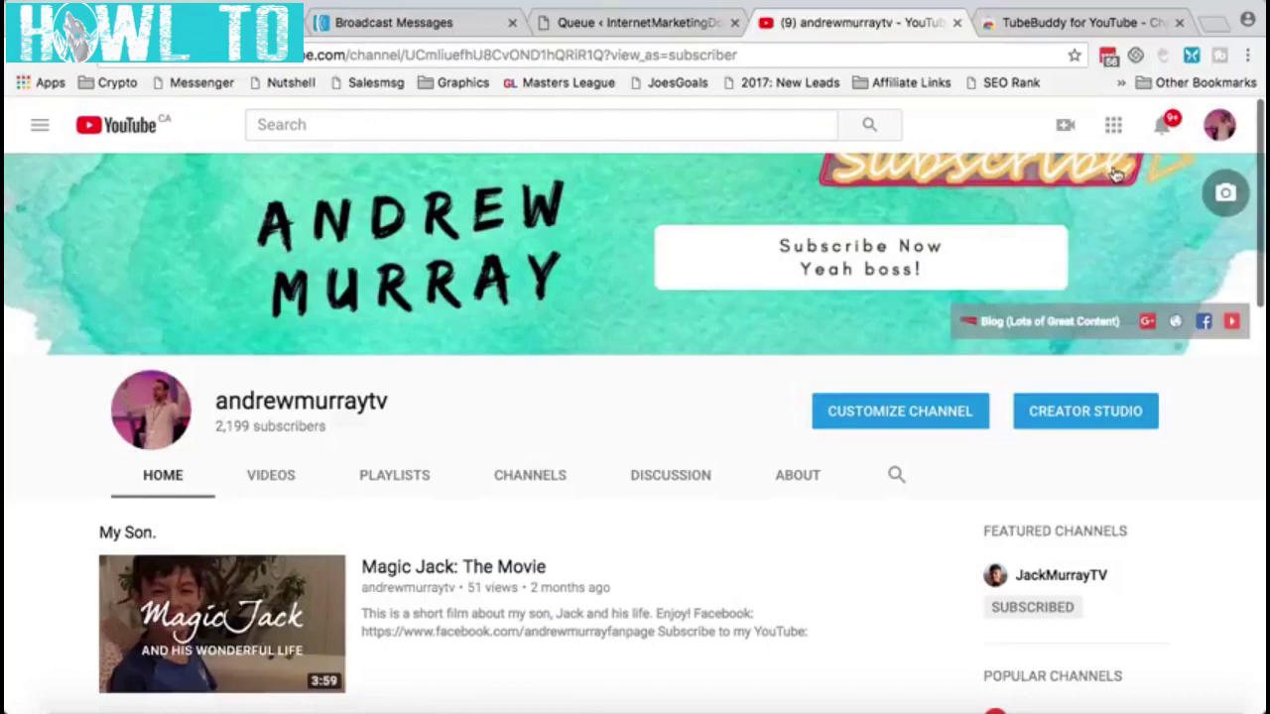
pyautogui.click(1220, 126)
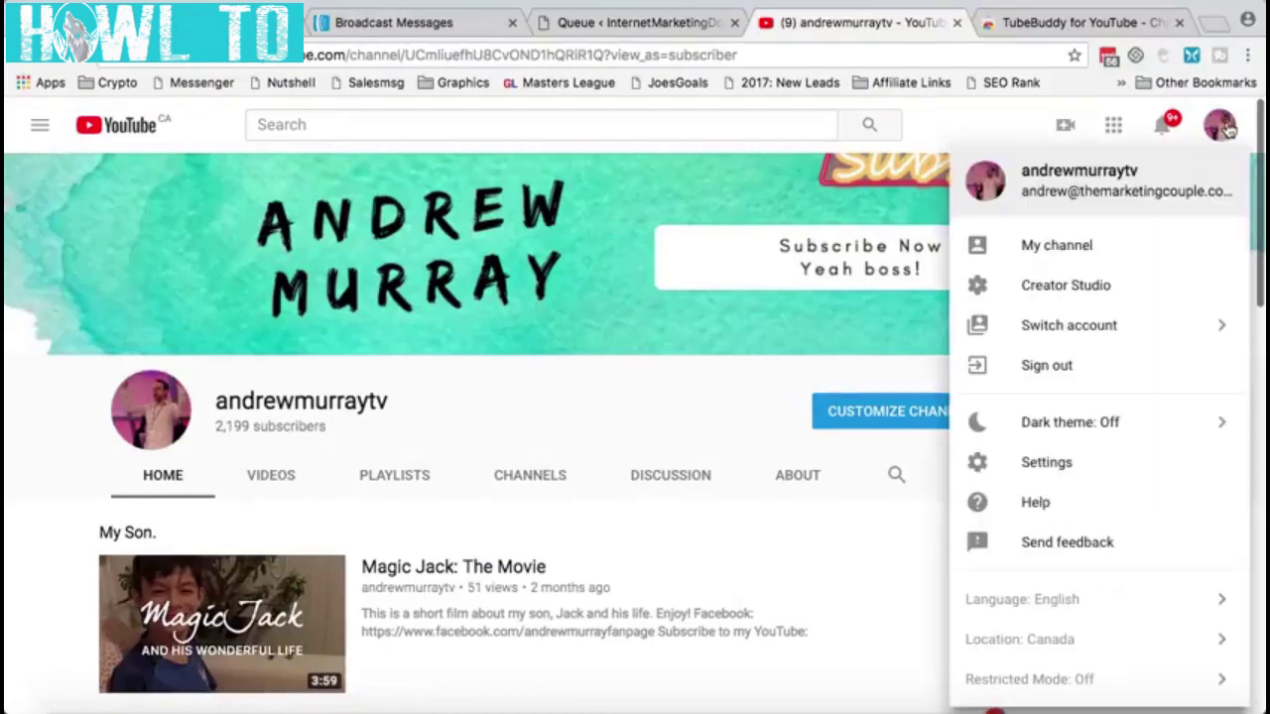
pyautogui.click(1095, 244)
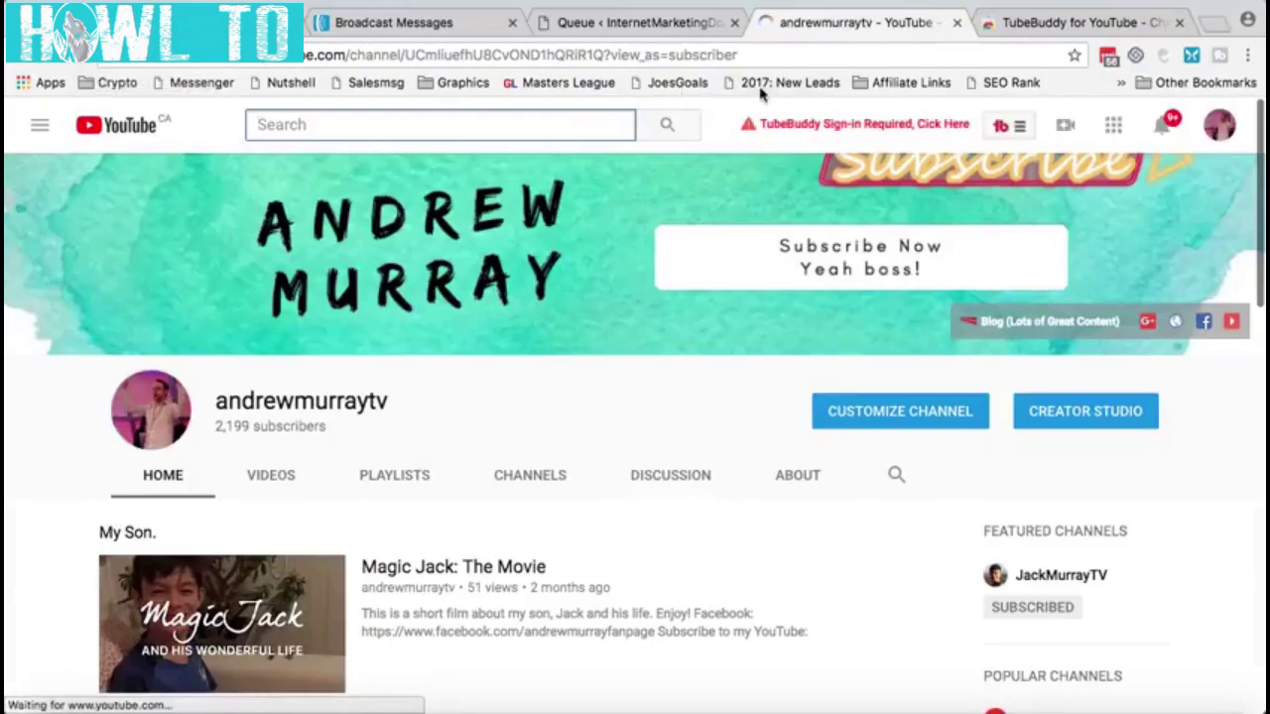
# - Sign in to TubeBuddy with YouTube, choosing the Google account and channel and allowing access
pyautogui.click(928, 125)
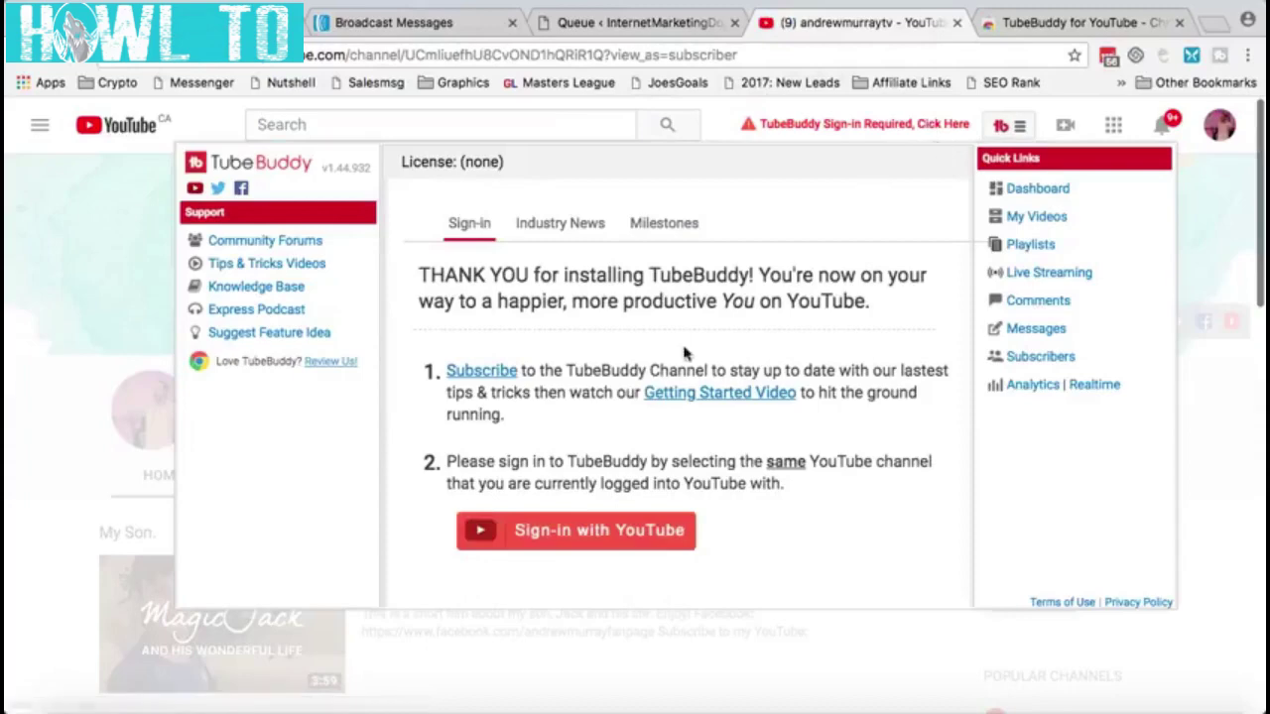
pyautogui.click(594, 529)
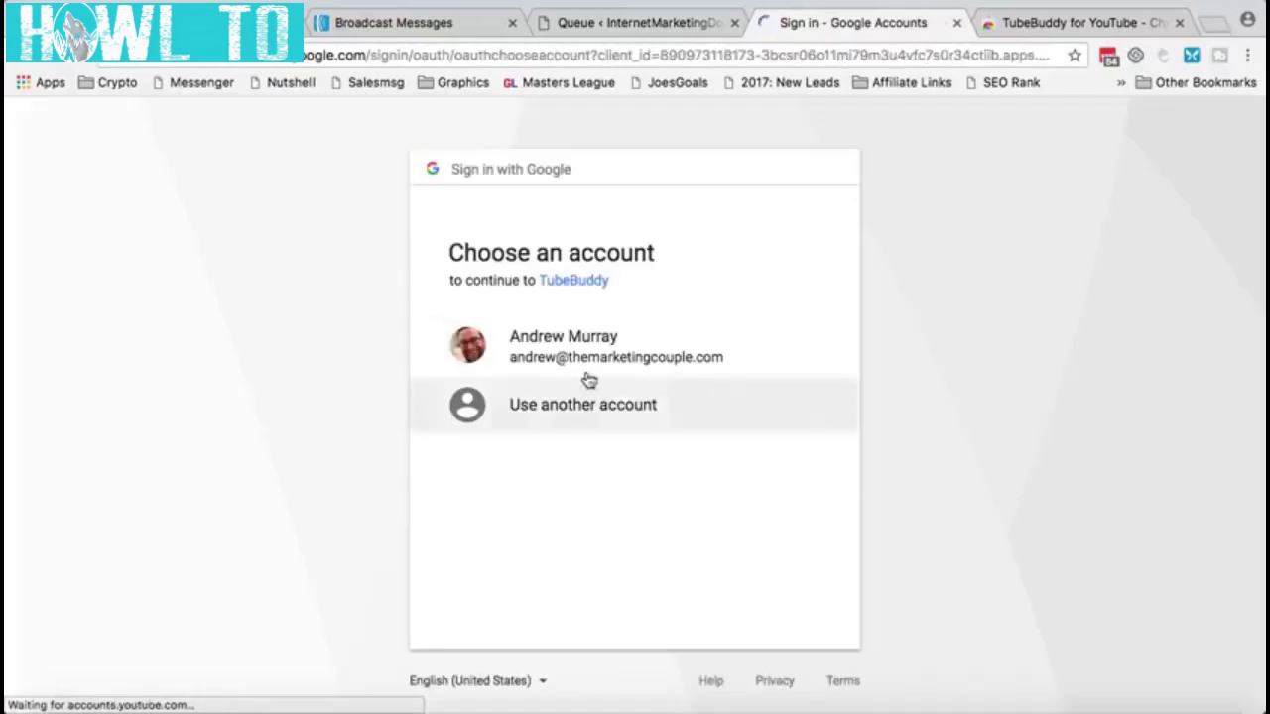
pyautogui.click(587, 347)
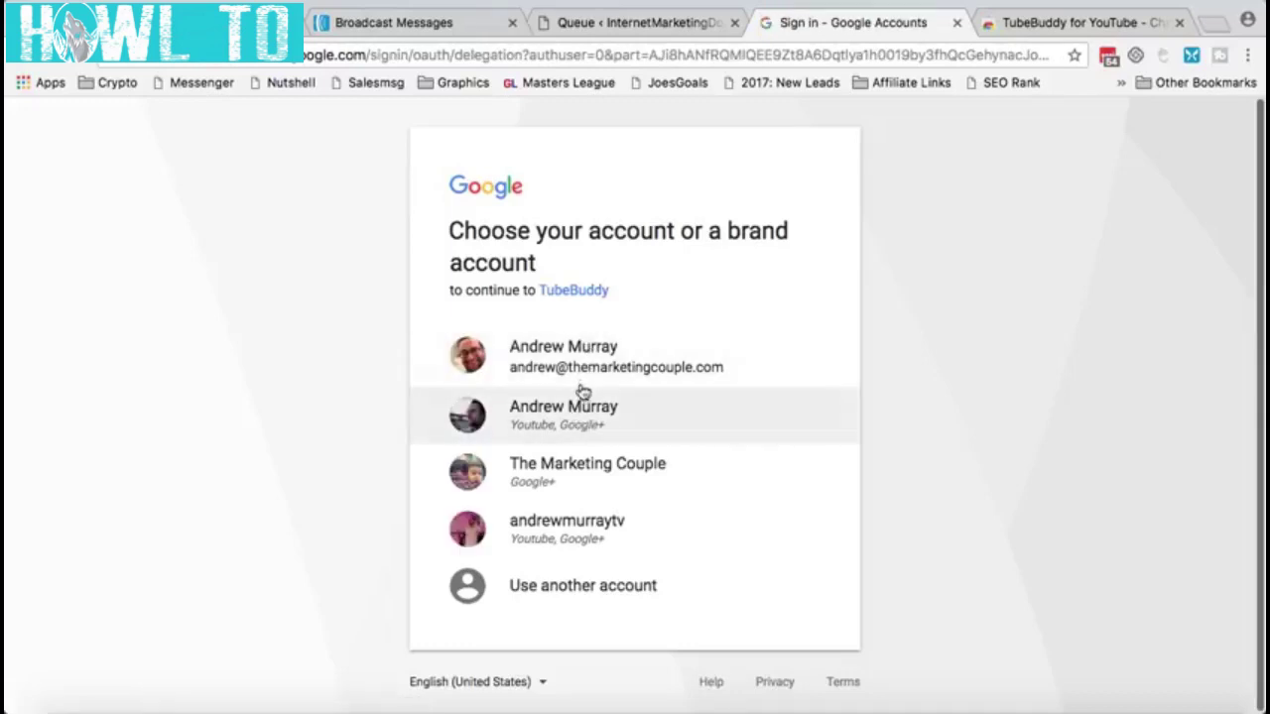
pyautogui.click(563, 529)
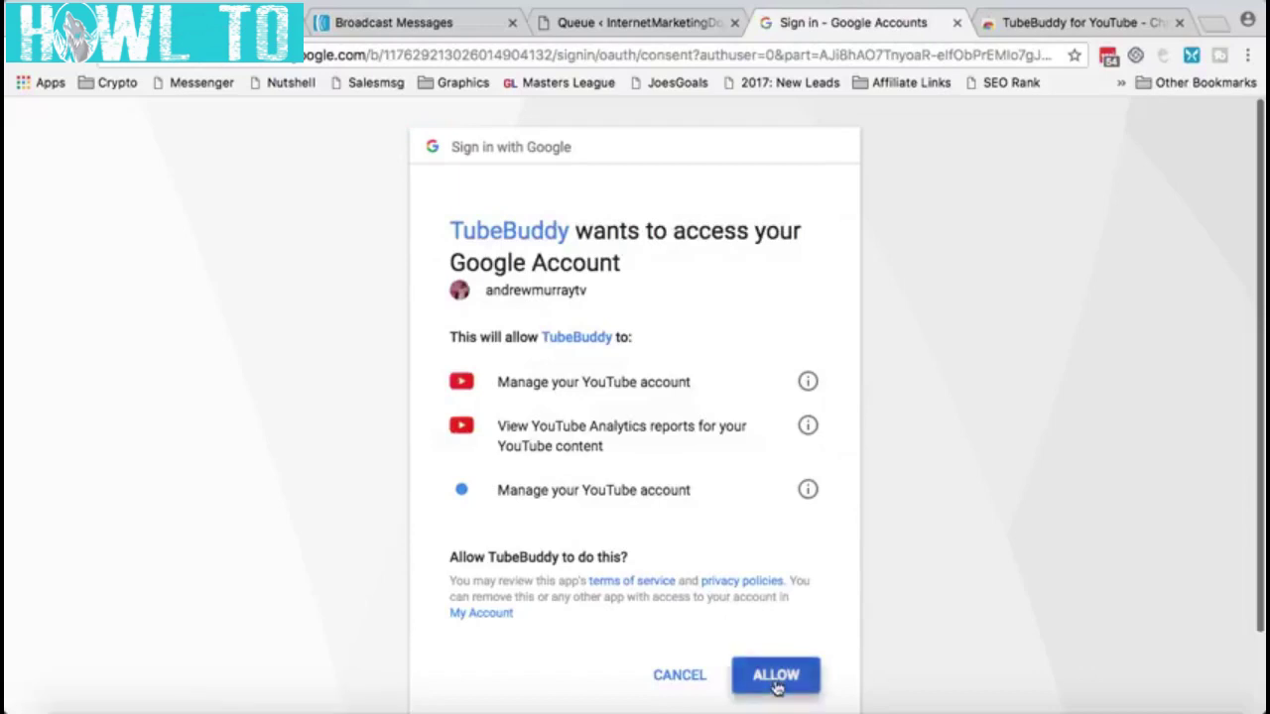
pyautogui.click(776, 684)
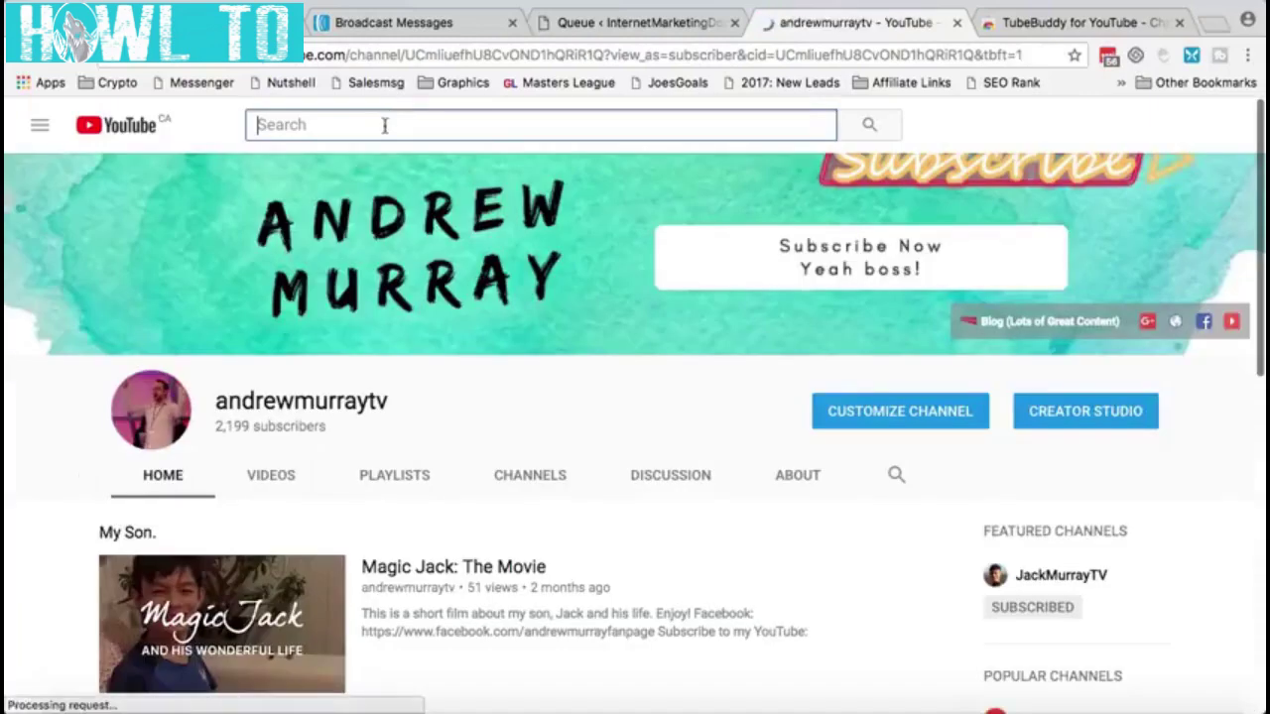
# - Search 'soccer' to view Search Explorer scores, then open 'Funny Soccer Football Vines 2018'
pyautogui.write('soccer')
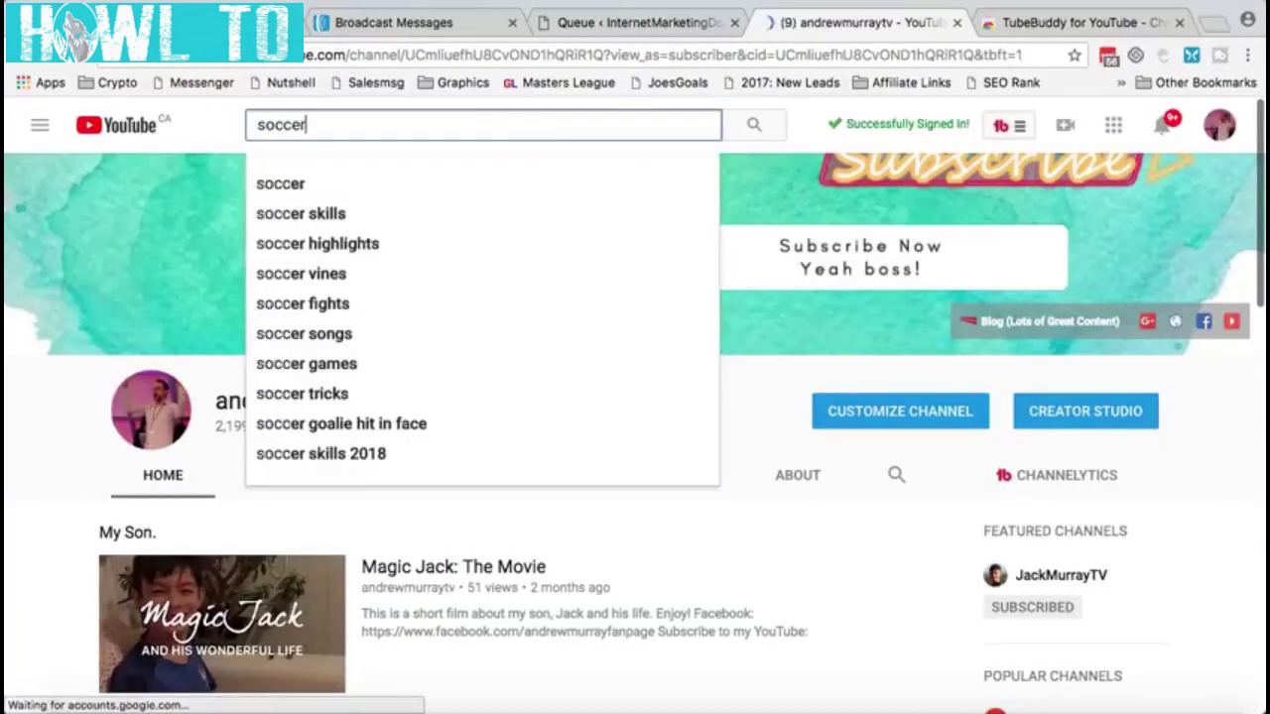
pyautogui.press('Return')
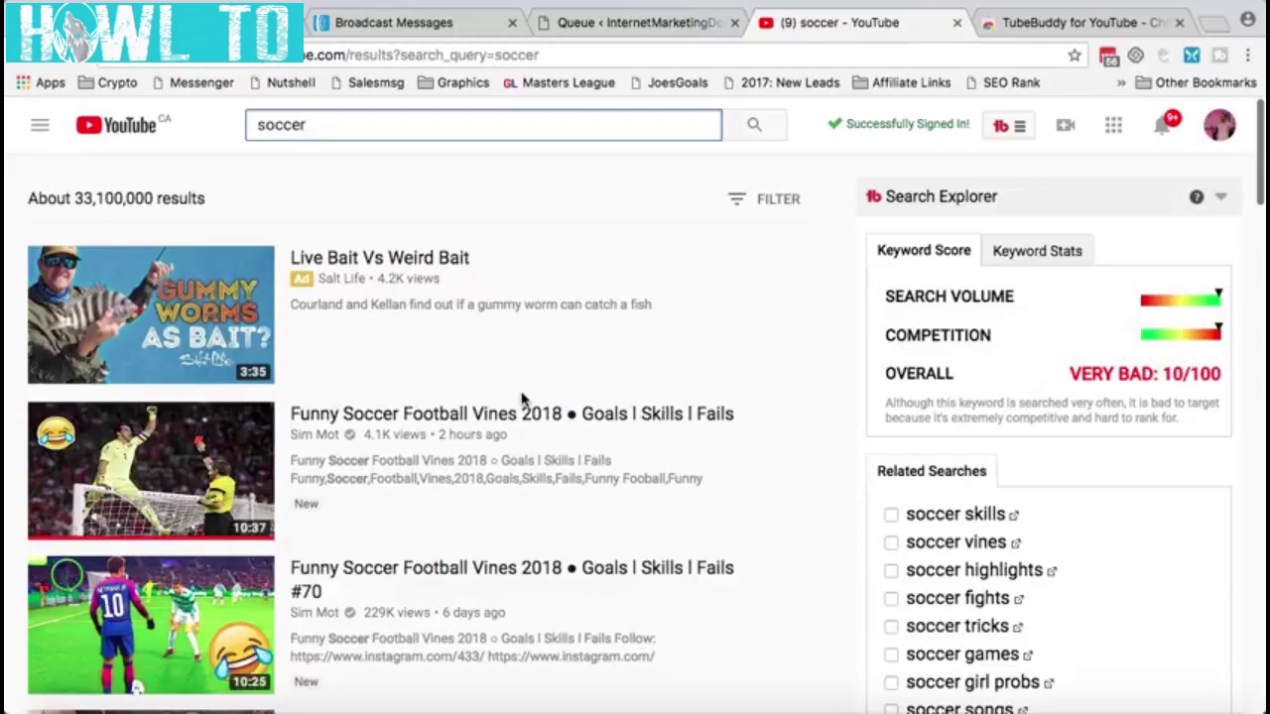
pyautogui.click(493, 418)
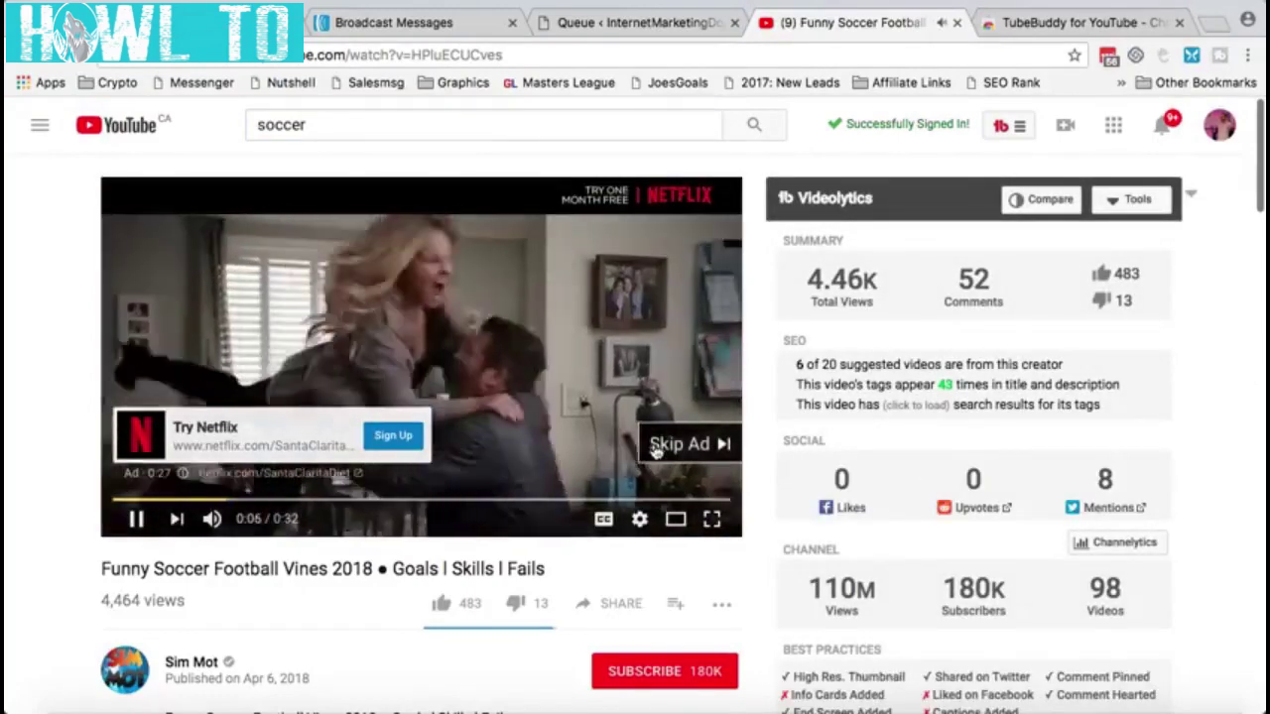
# - Skip the ad, pause the soccer video, and scroll down to its TubeBuddy tags
pyautogui.click(658, 446)
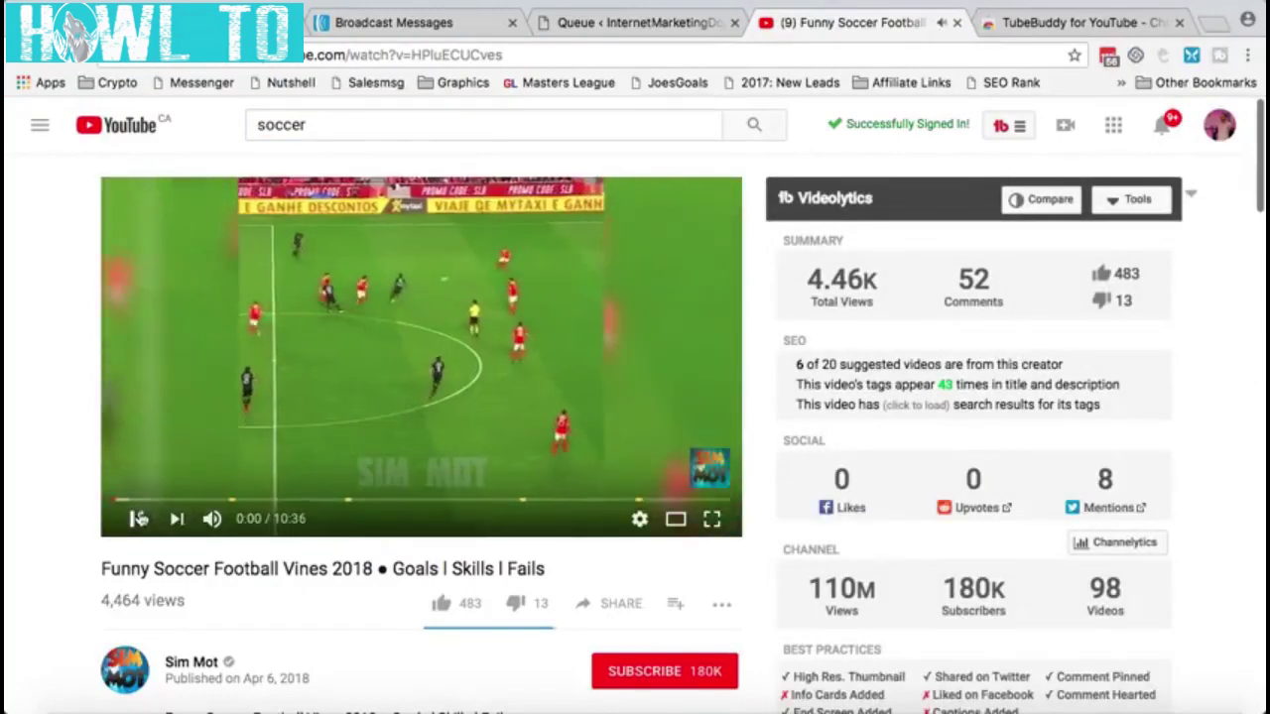
pyautogui.click(378, 466)
pyautogui.scroll(-5, 800, 402)
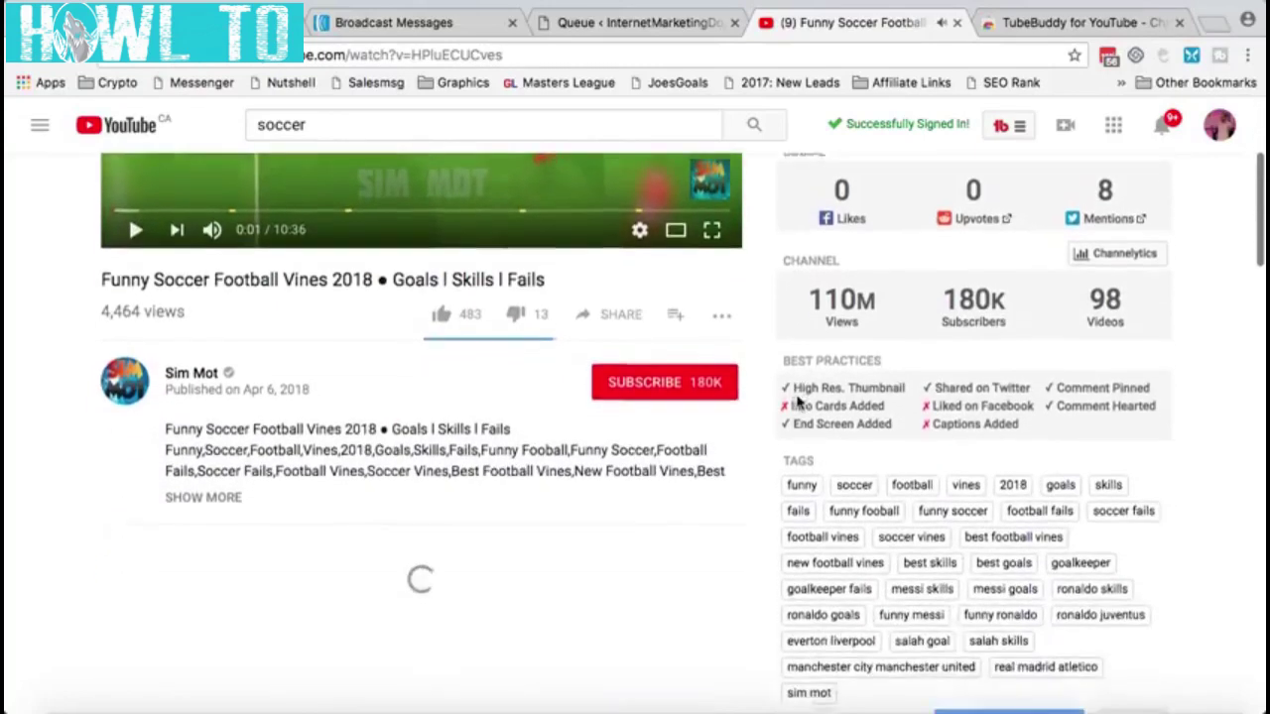
pyautogui.scroll(-1, 882, 583)
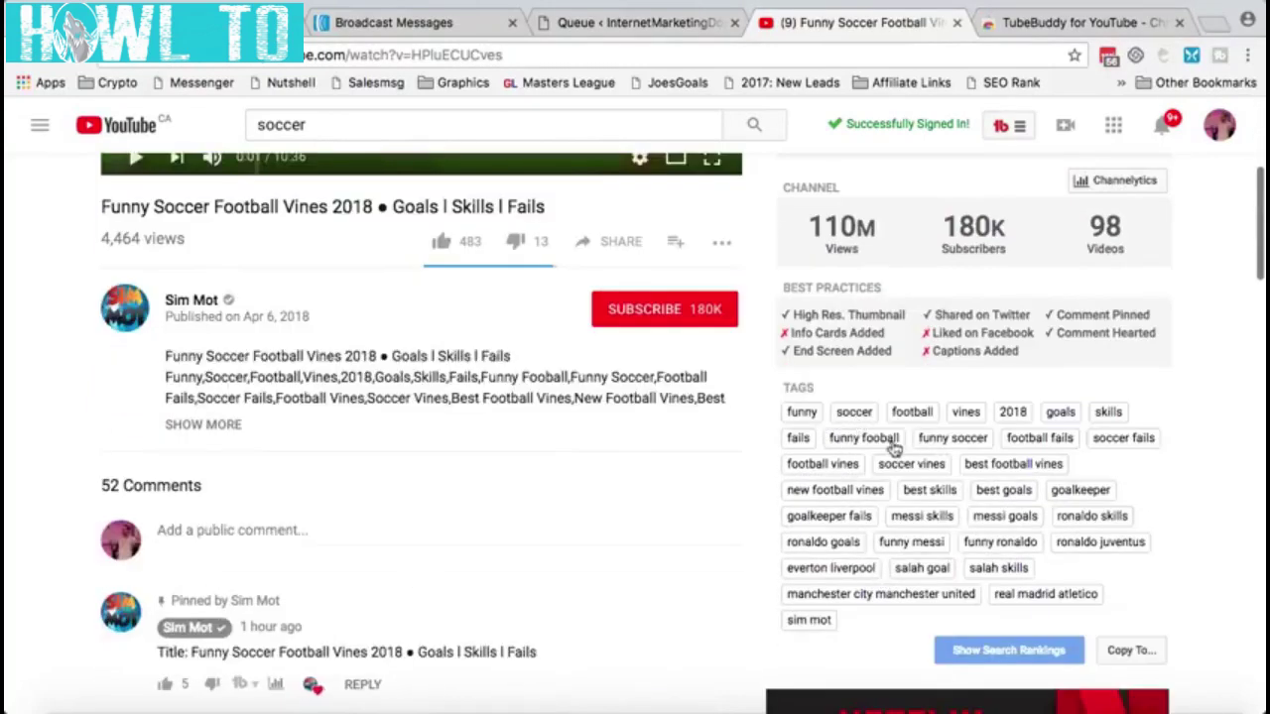
# - Show the search ranking for each tag, with 12 search results found
pyautogui.click(982, 650)
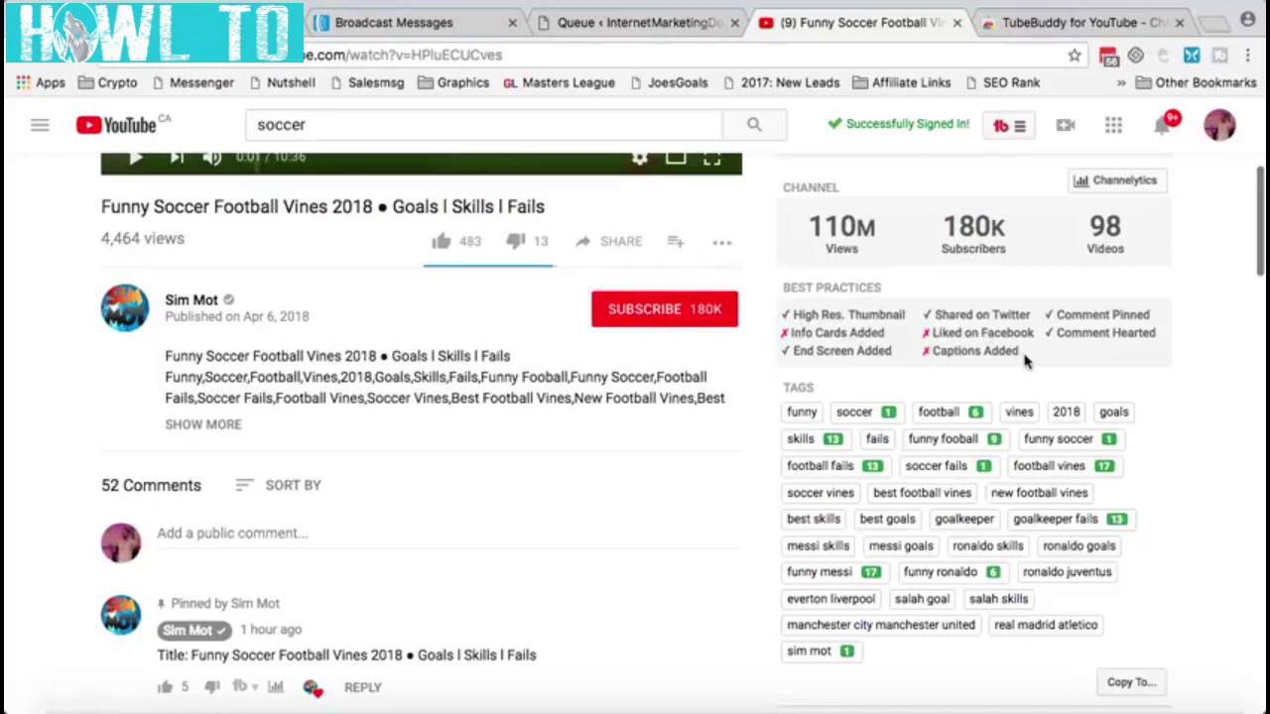
pyautogui.scroll(-1, 1027, 362)
pyautogui.scroll(5, 1027, 362)
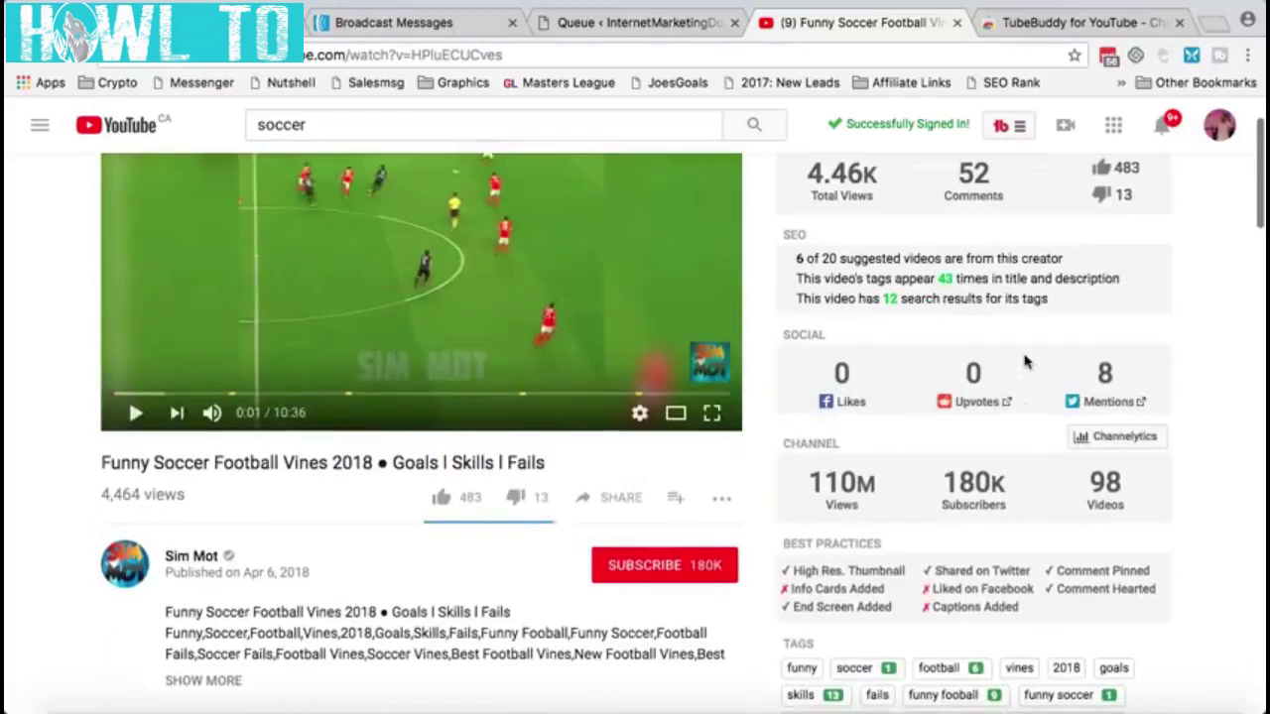
pyautogui.scroll(1, 1027, 362)
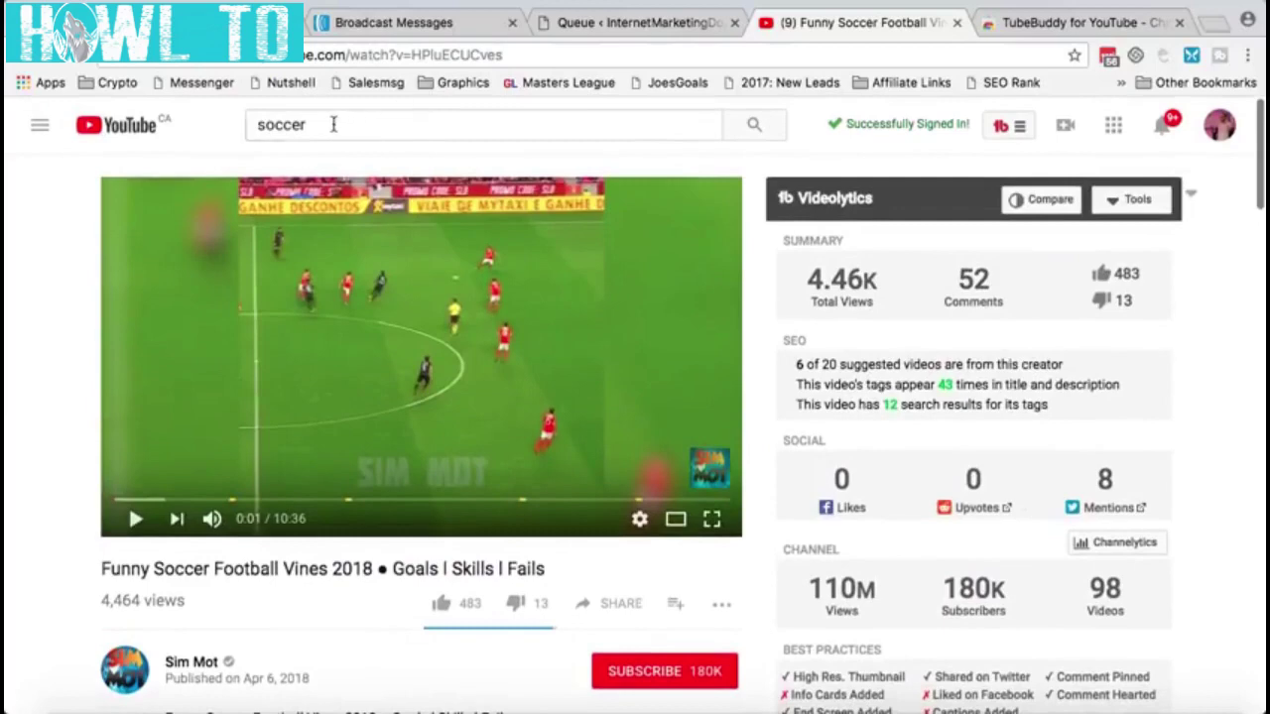
pyautogui.click(333, 124)
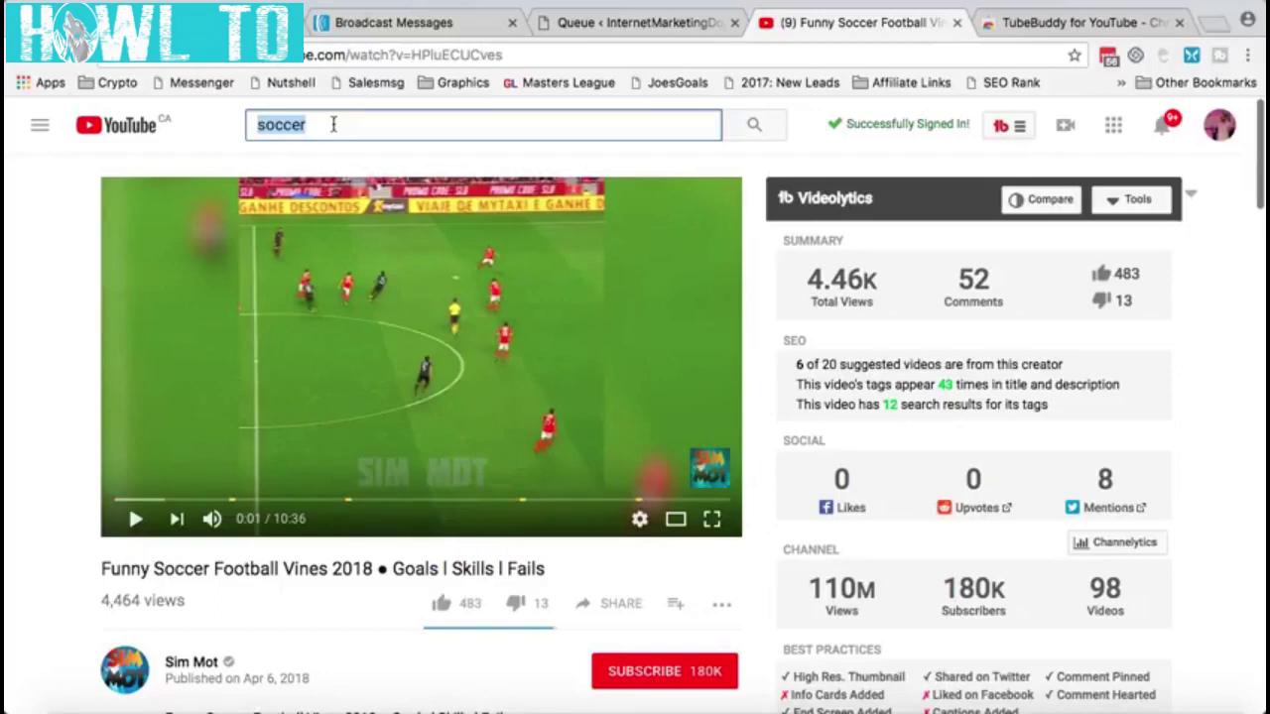
# - Search for 'asirvia go', review its FAIR: 34/100 Search Explorer score, and open Asirvia Go Demonstration
pyautogui.write('asir')
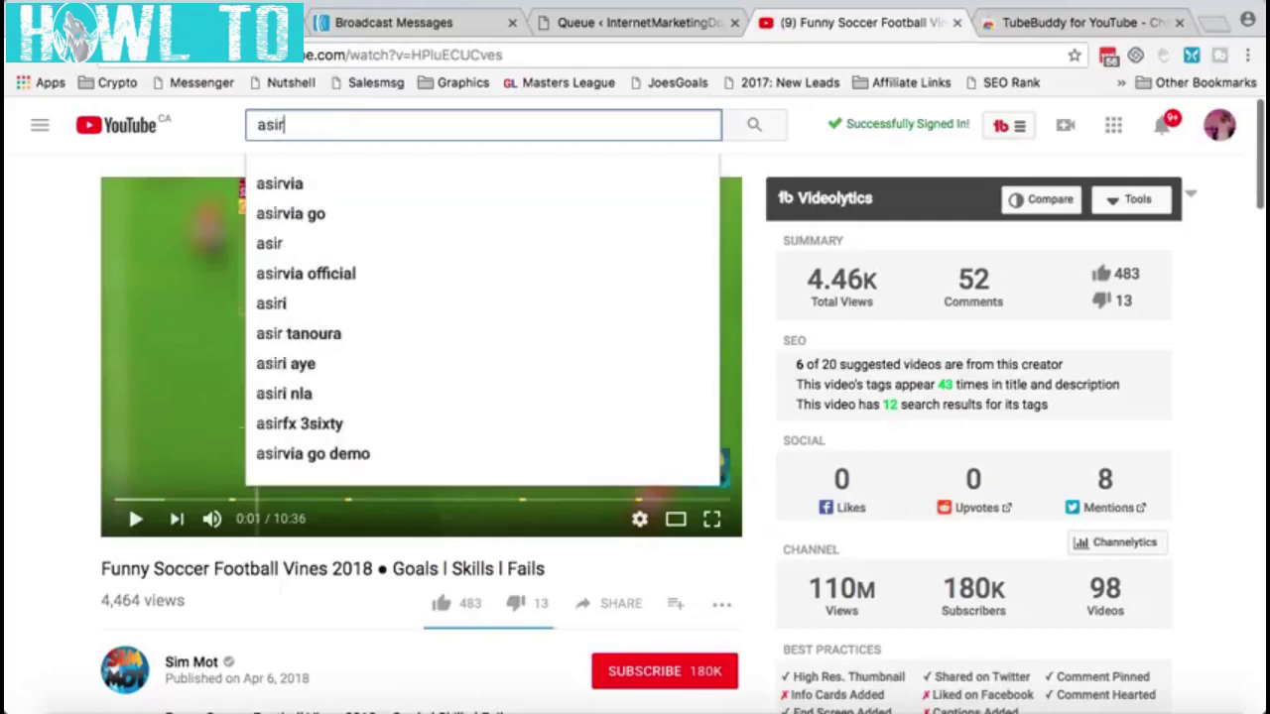
pyautogui.write('via go')
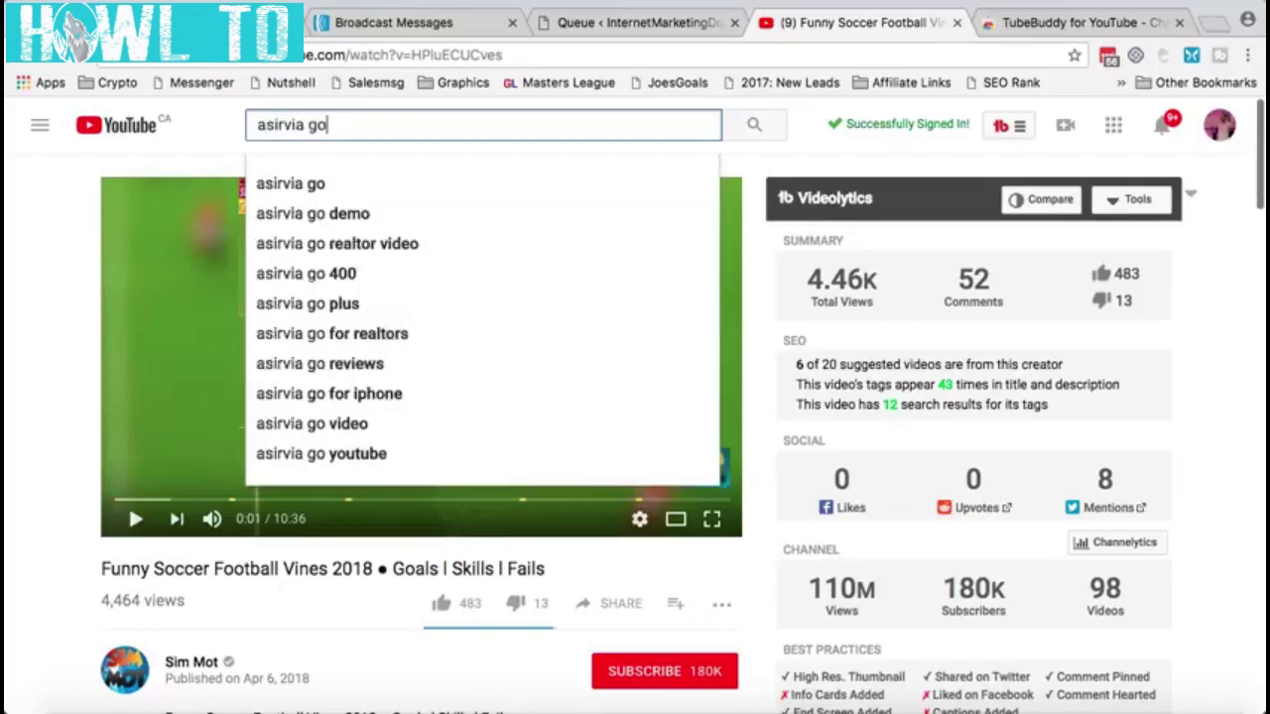
pyautogui.press('Return')
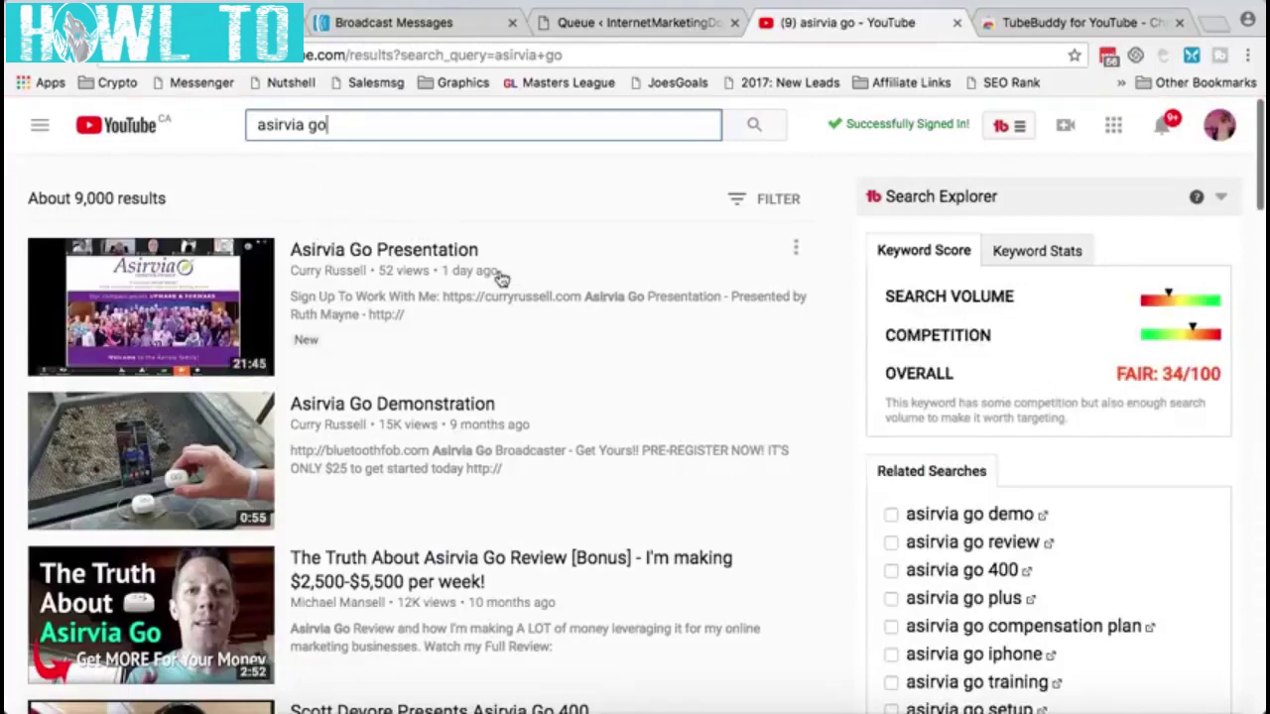
pyautogui.scroll(-1, 717, 430)
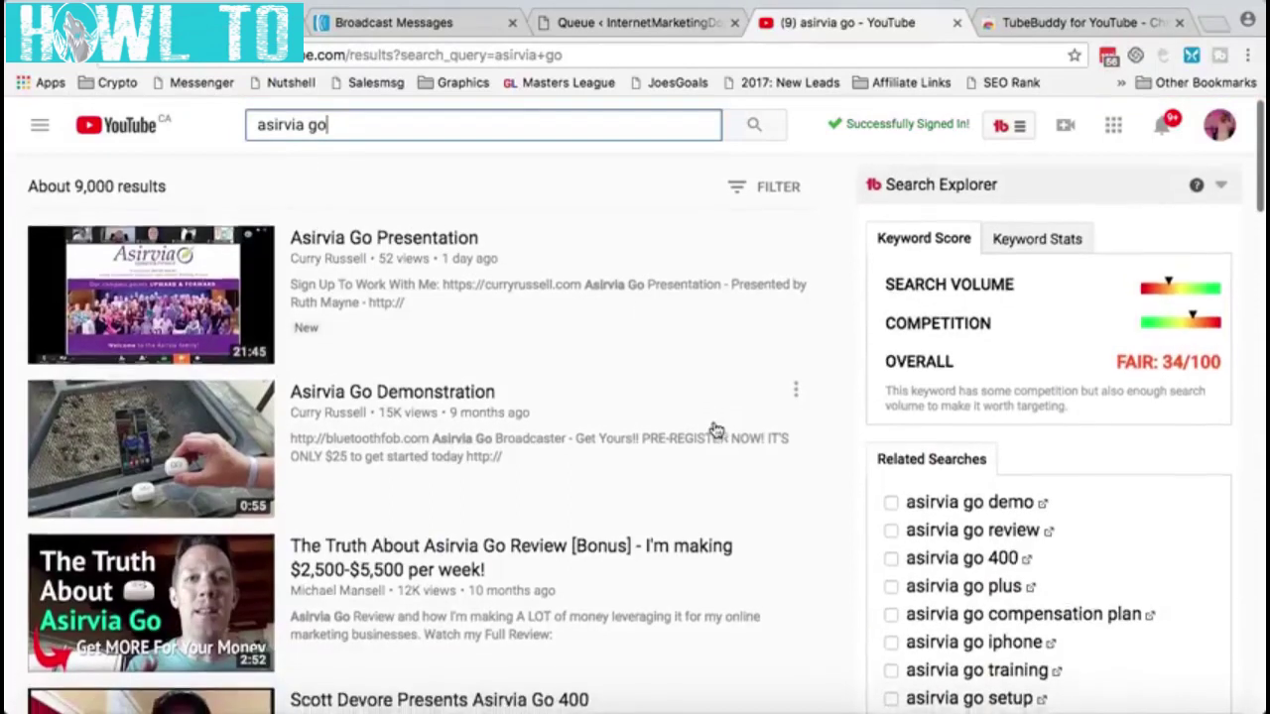
pyautogui.scroll(-2, 717, 430)
pyautogui.scroll(-6, 716, 429)
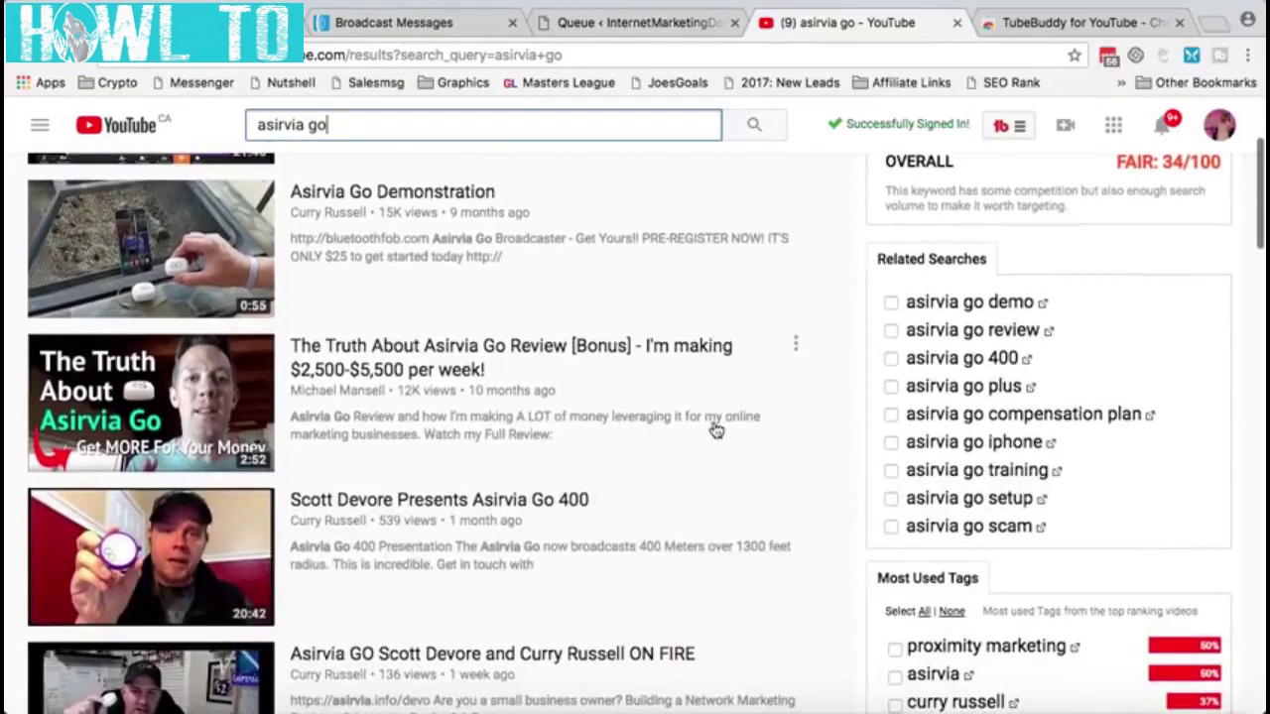
pyautogui.scroll(10, 731, 414)
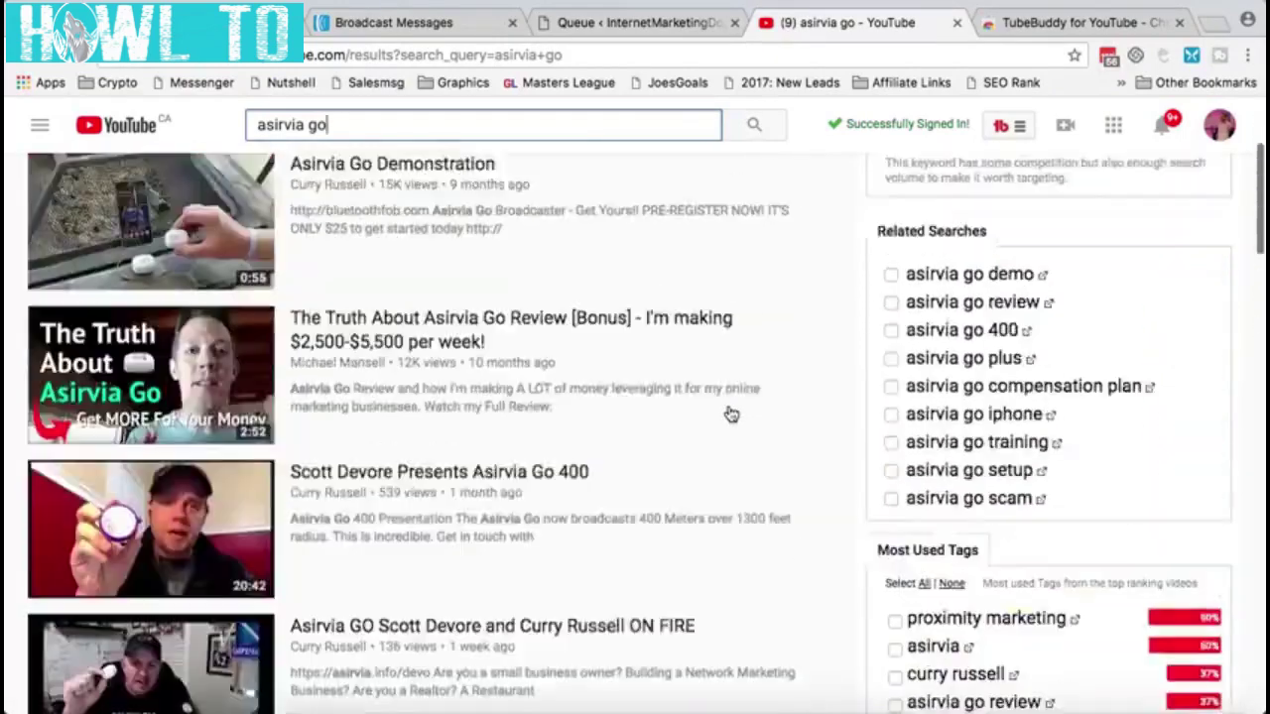
pyautogui.click(428, 410)
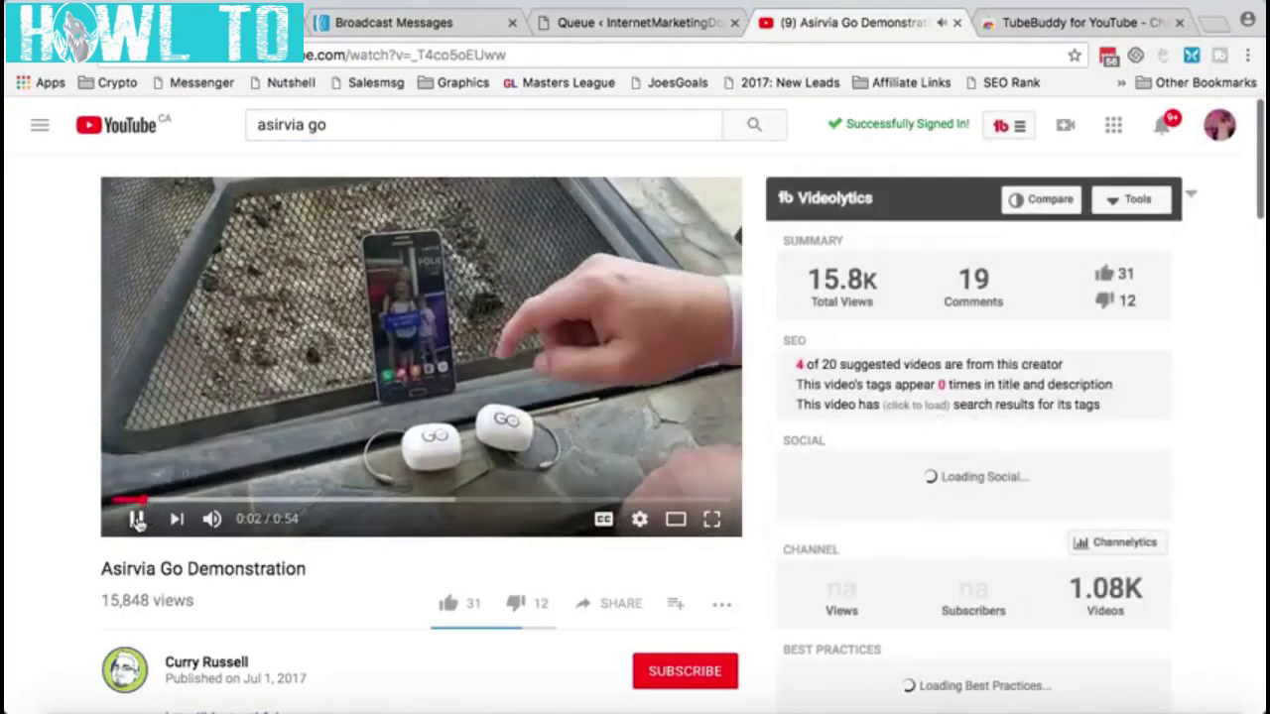
# - Pause the Asirvia Go video, show its tags' search rankings, then go to the uploader's channel
pyautogui.click(620, 402)
pyautogui.scroll(-5, 675, 392)
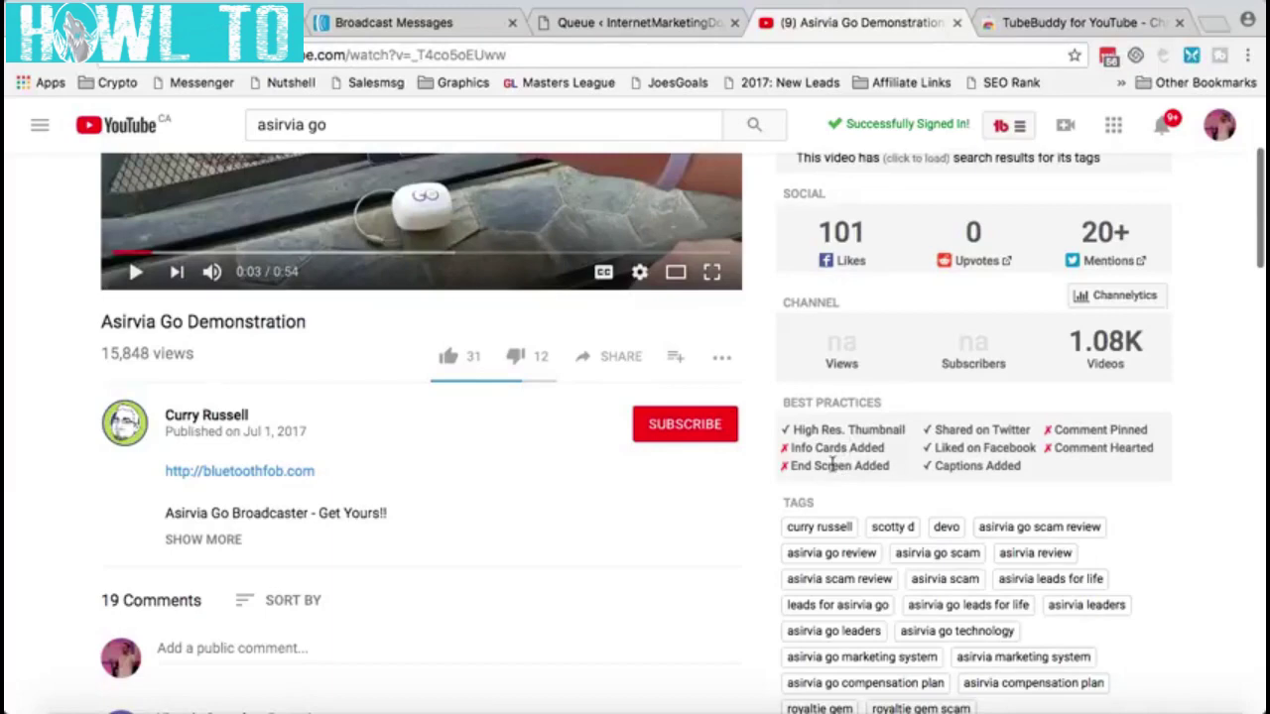
pyautogui.scroll(-2, 832, 464)
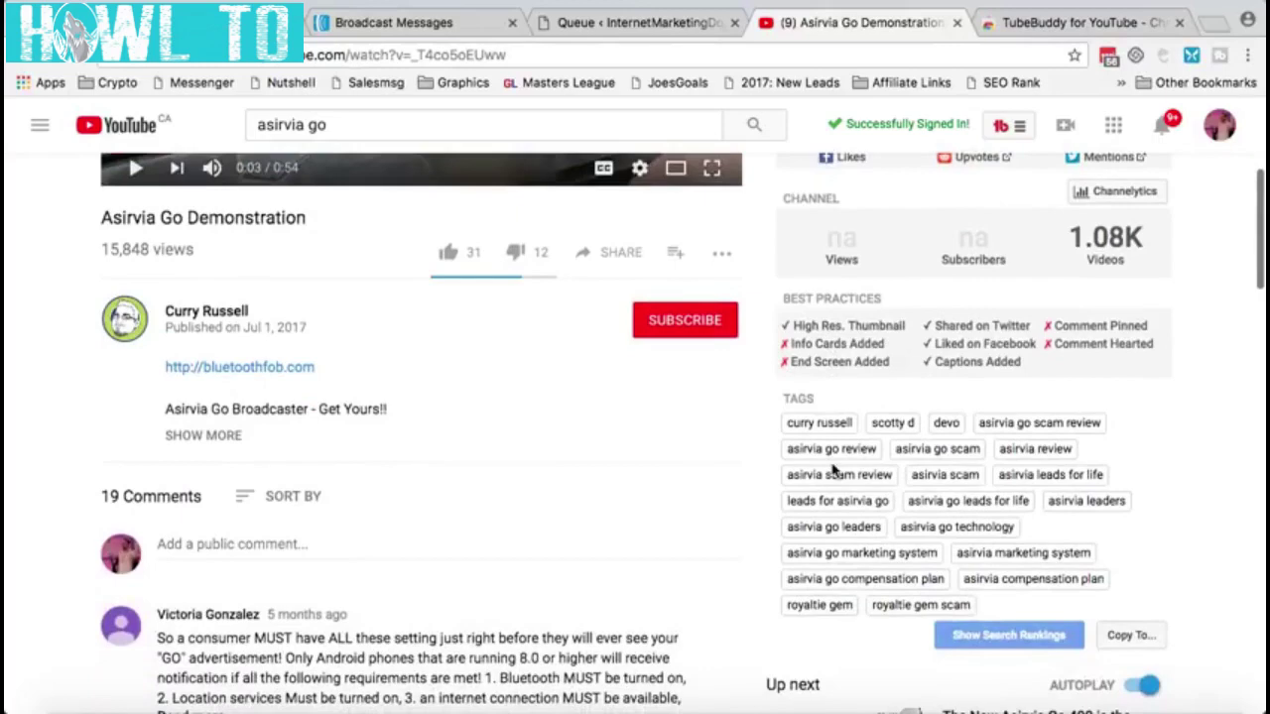
pyautogui.scroll(-1, 831, 468)
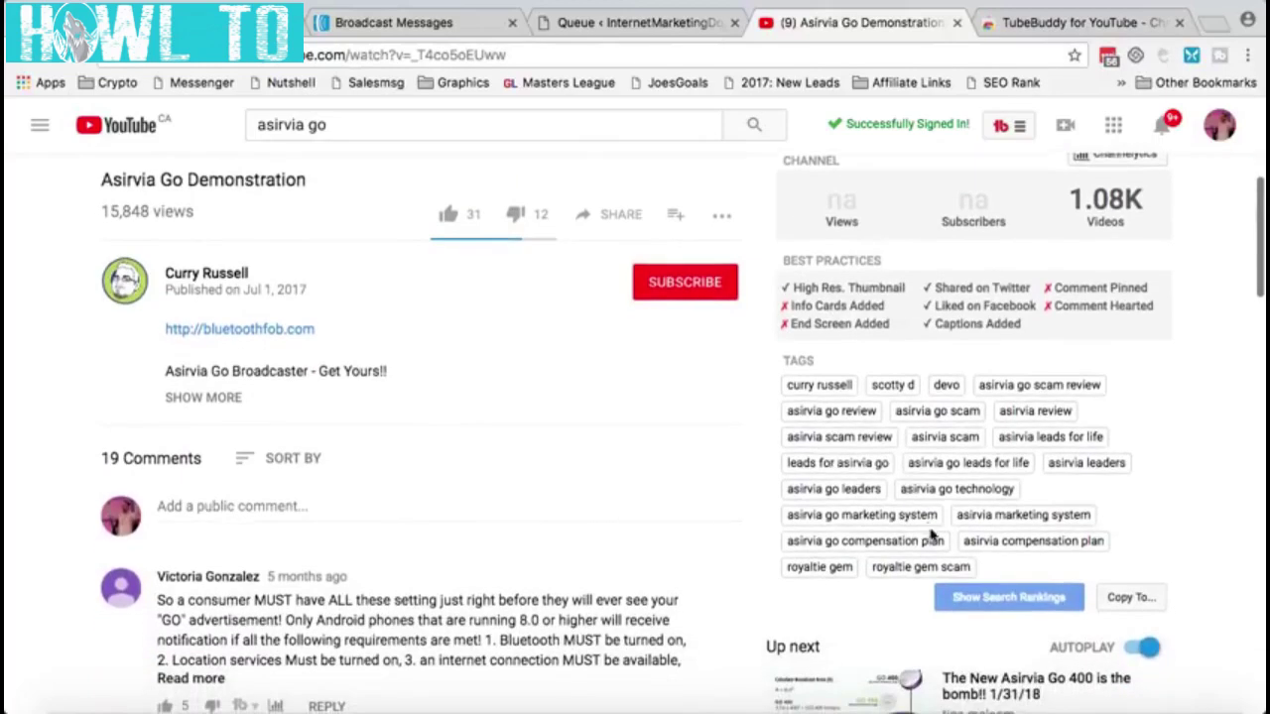
pyautogui.click(979, 600)
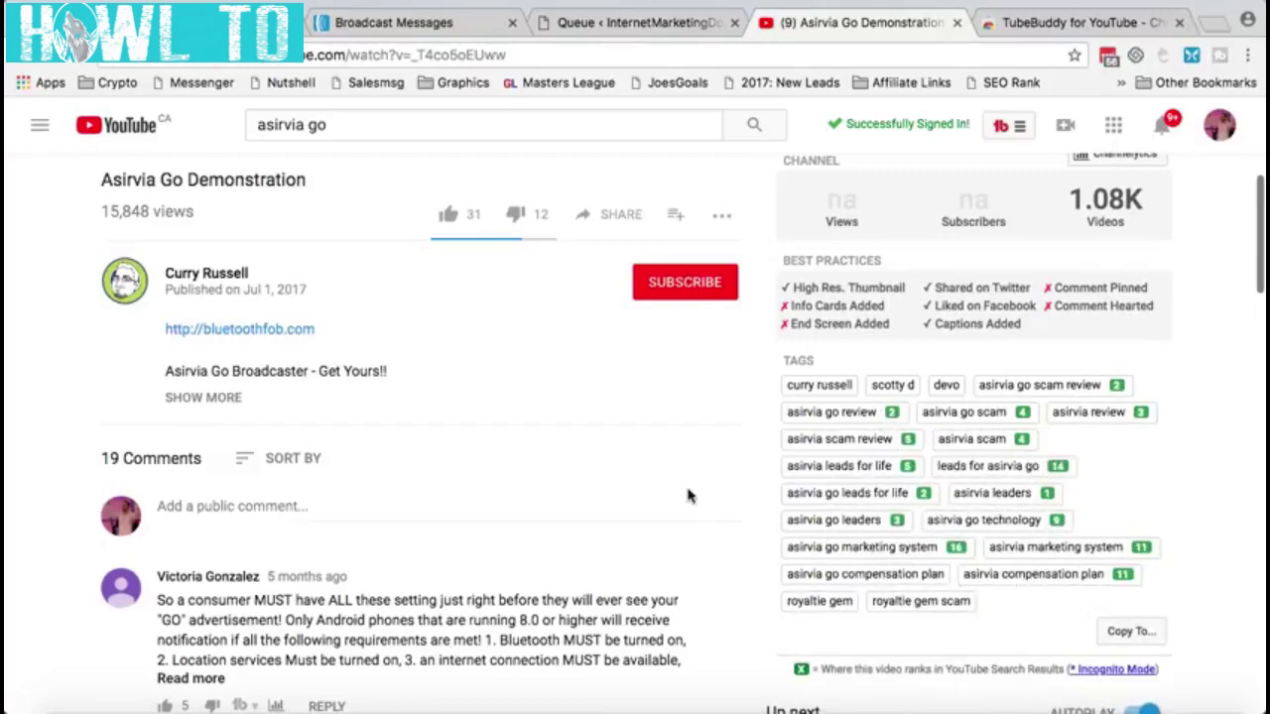
pyautogui.scroll(3, 690, 497)
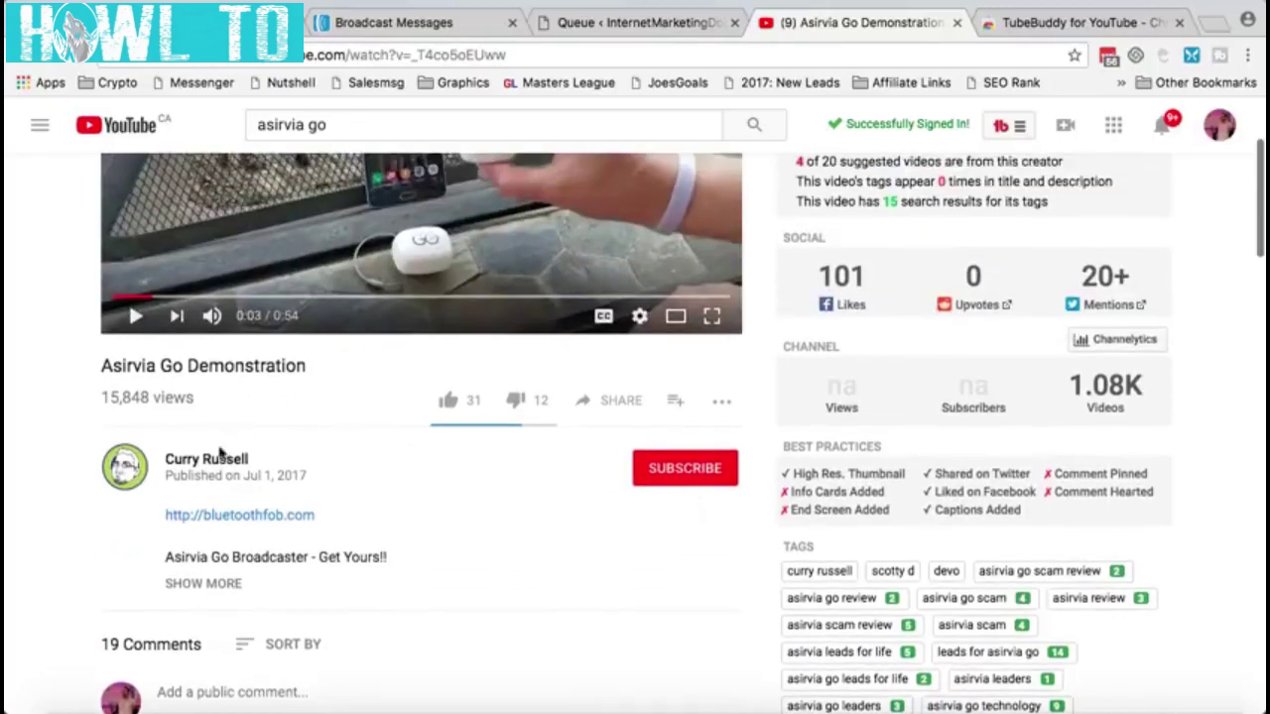
pyautogui.click(213, 467)
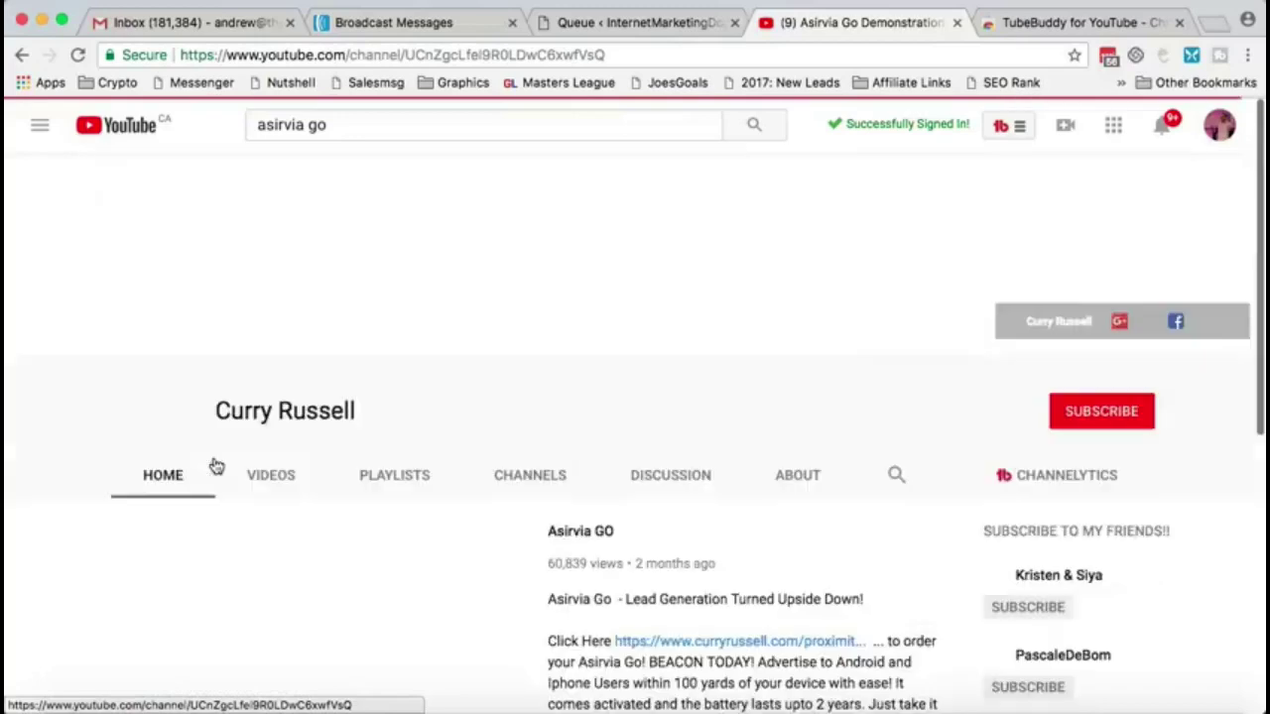
# - On the channel's About page, pass the reCAPTCHA check to reveal the business-inquiries email
pyautogui.click(799, 475)
pyautogui.click(336, 462)
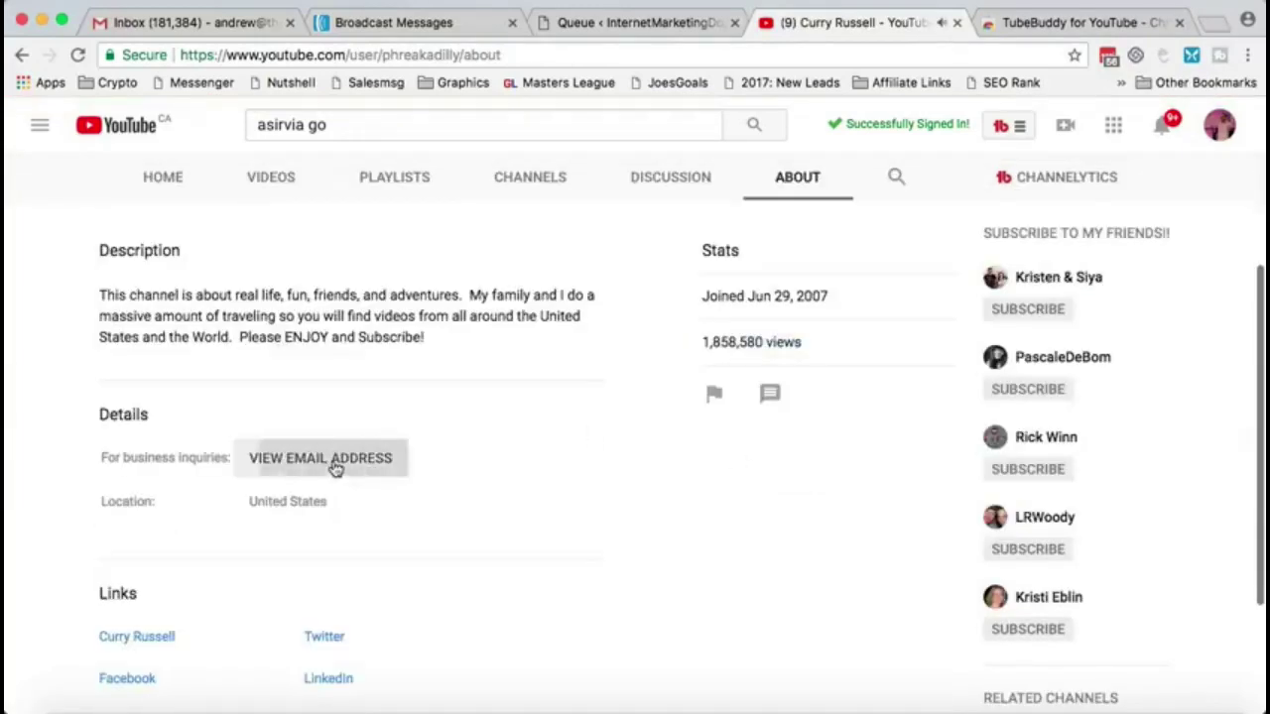
pyautogui.click(281, 481)
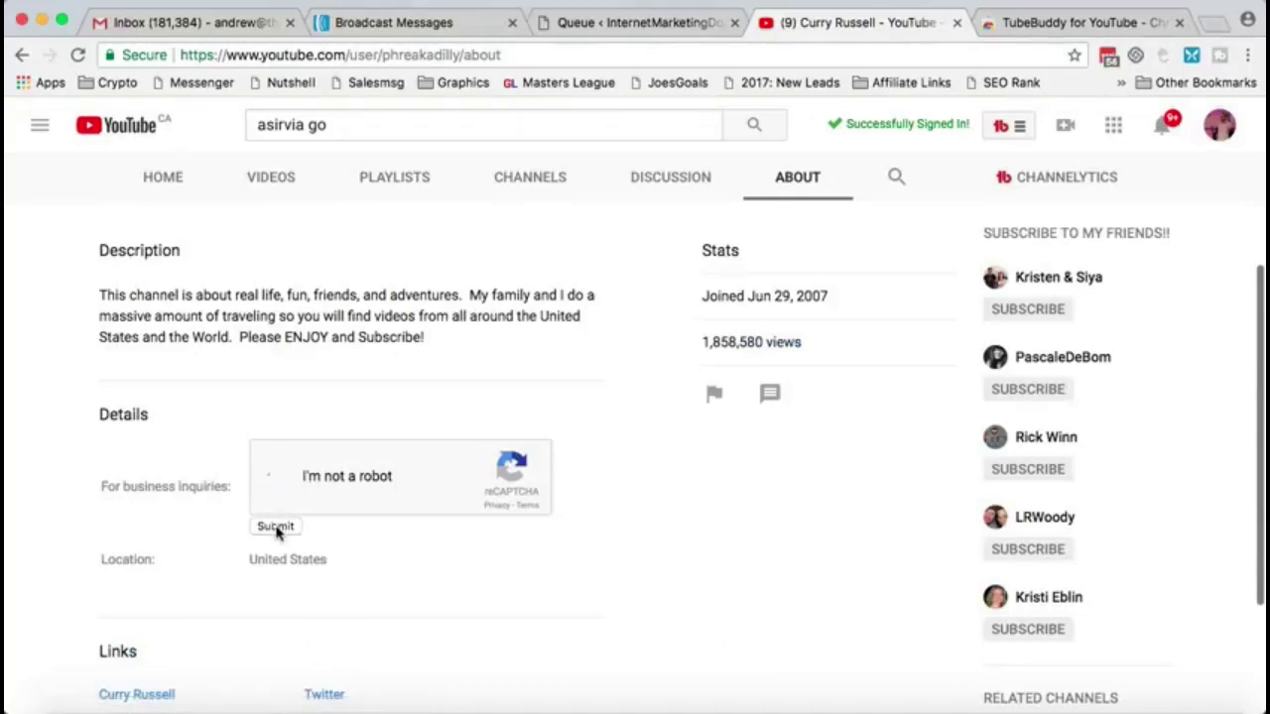
pyautogui.click(275, 526)
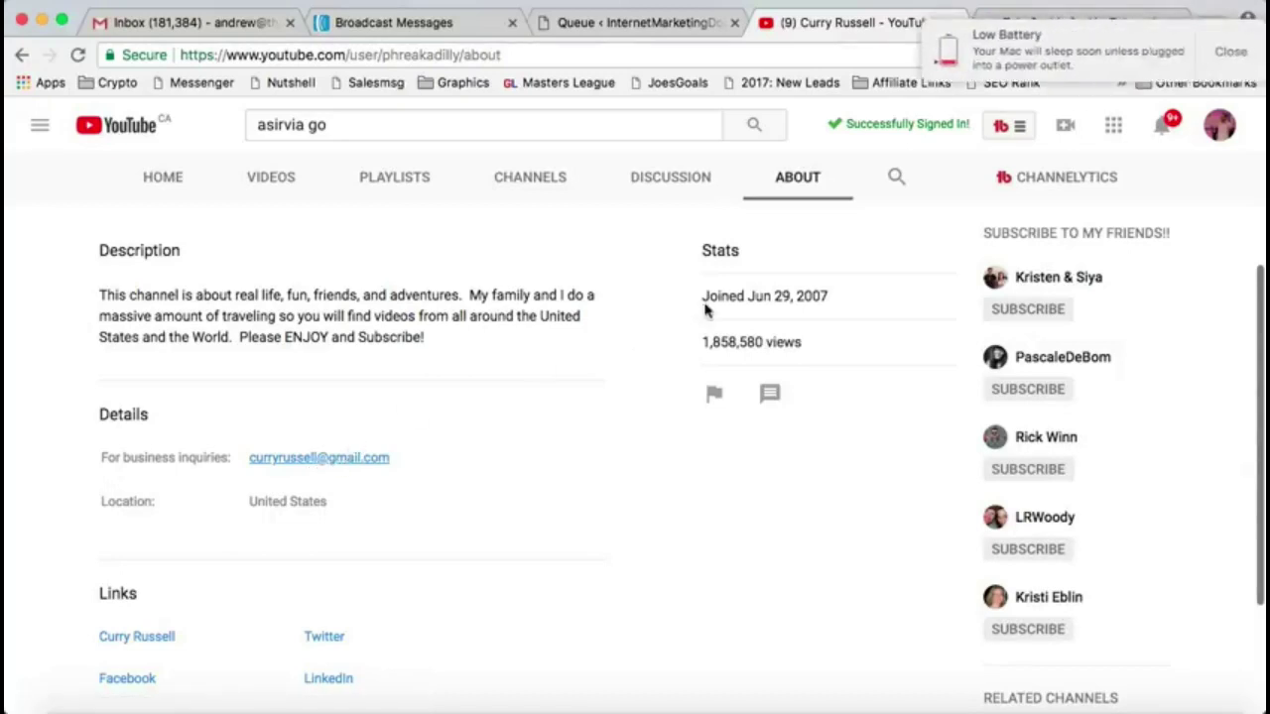
pyautogui.click(1222, 50)
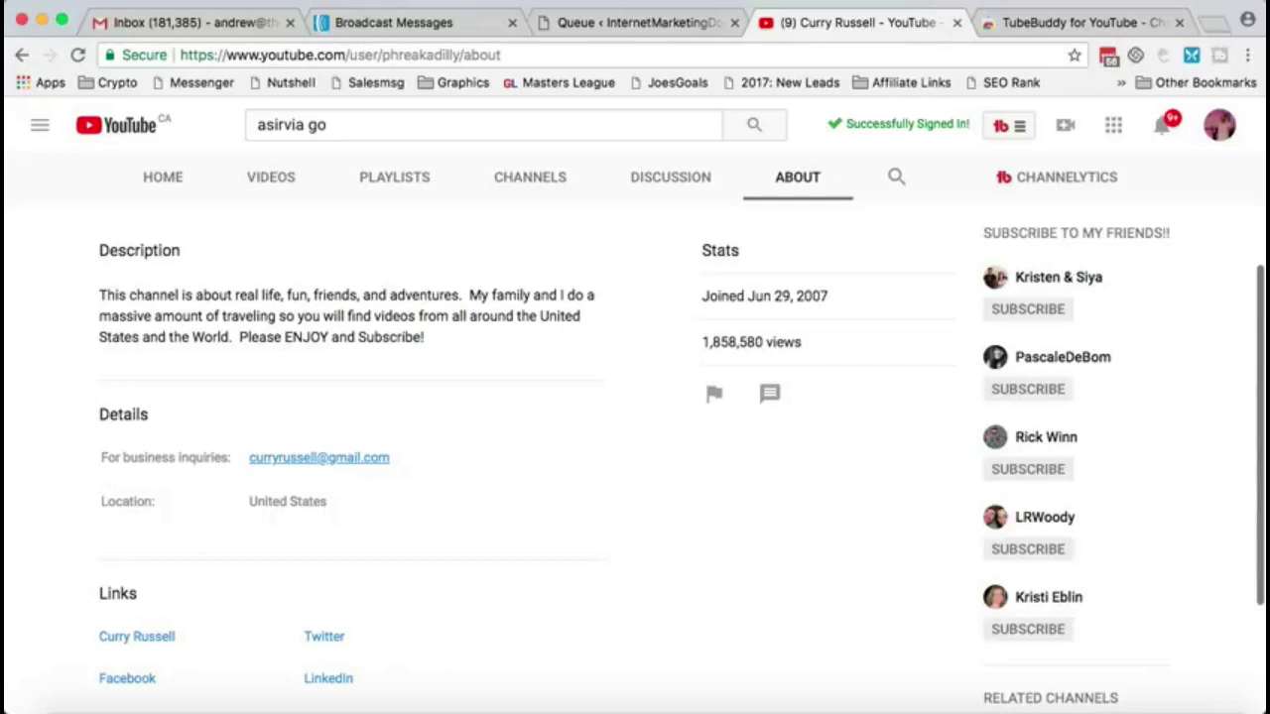
pyautogui.click(706, 1)
pyautogui.click(765, 11)
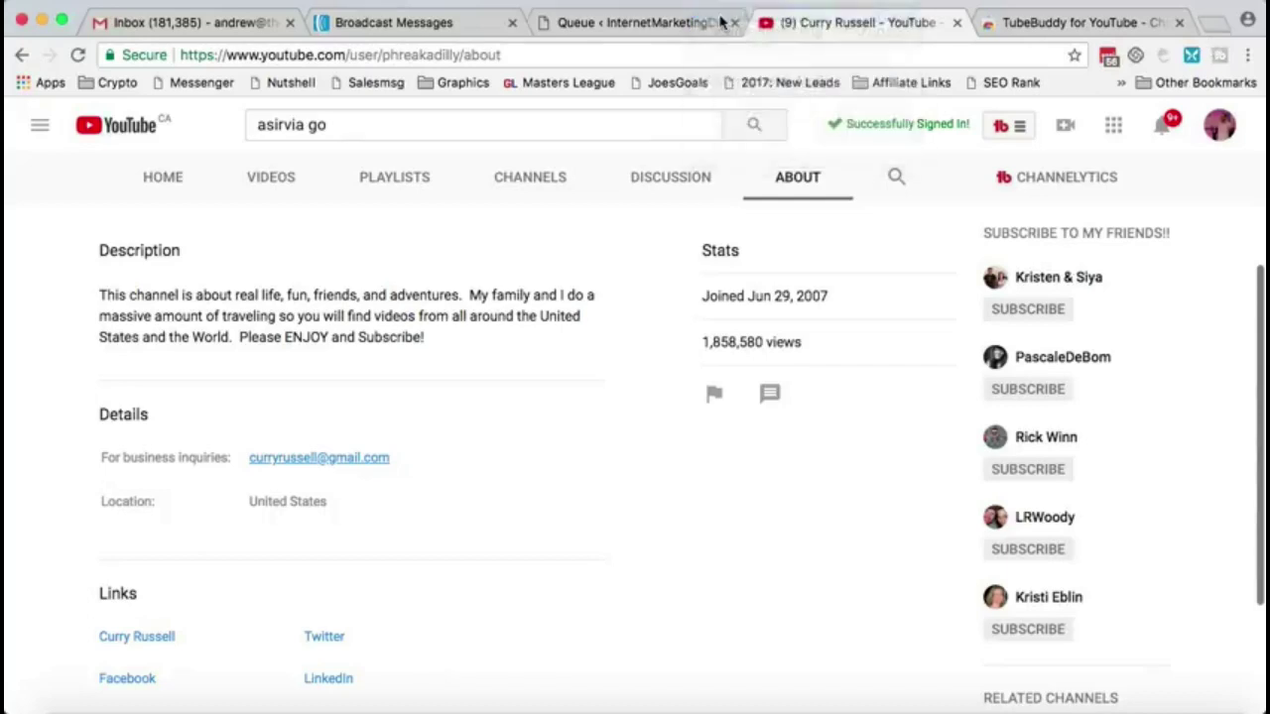